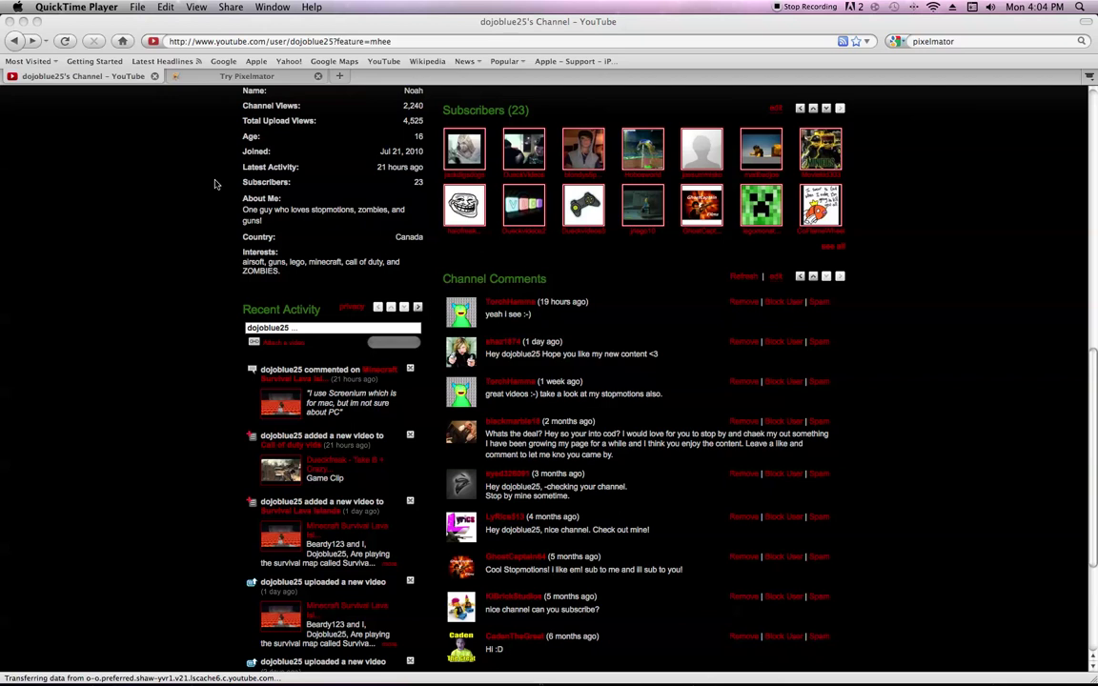
Scroll the channel page and right-click its blank black background for the context menu.
scroll(216, 184, up, 10)
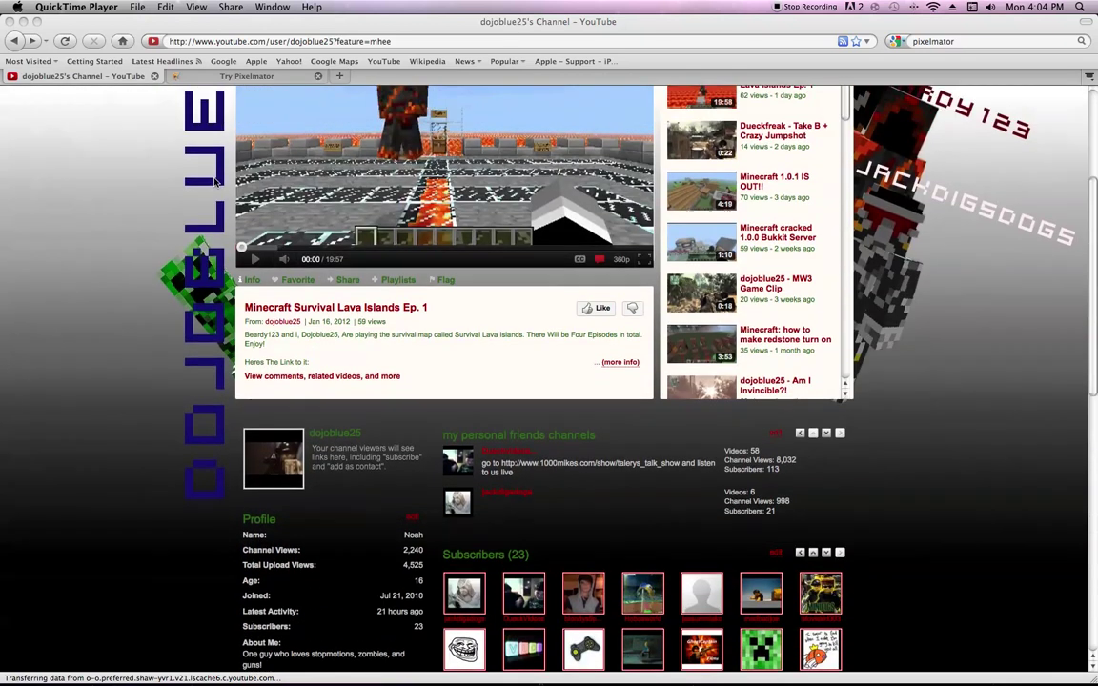
scroll(212, 181, up, 5)
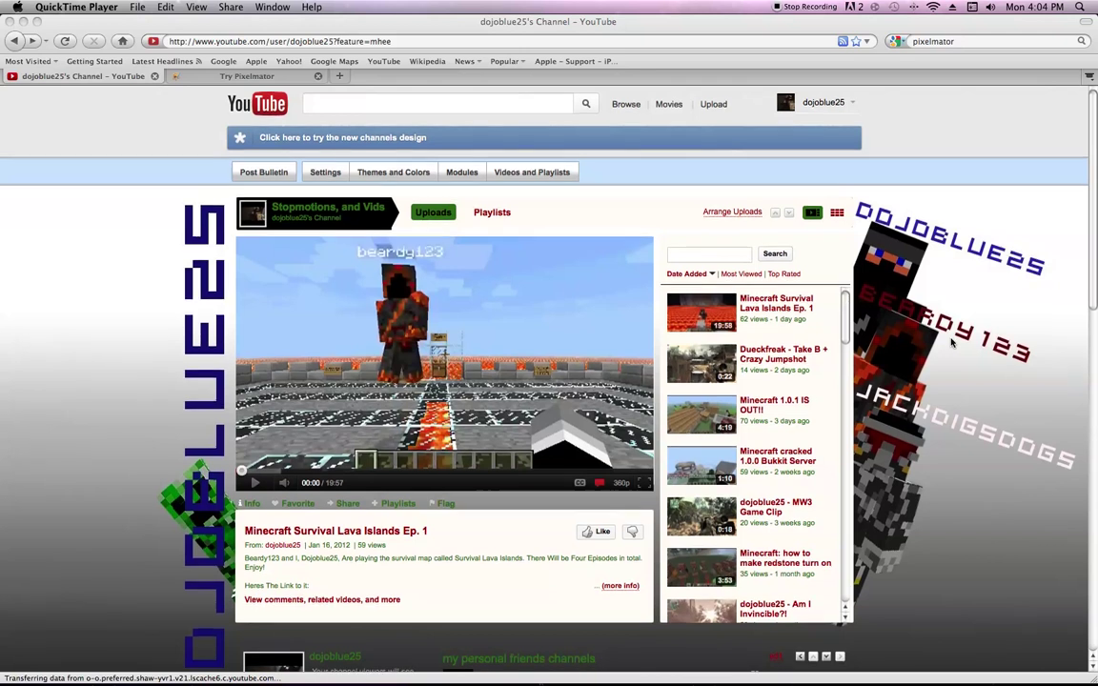
scroll(951, 343, down, 15)
right_click(964, 401)
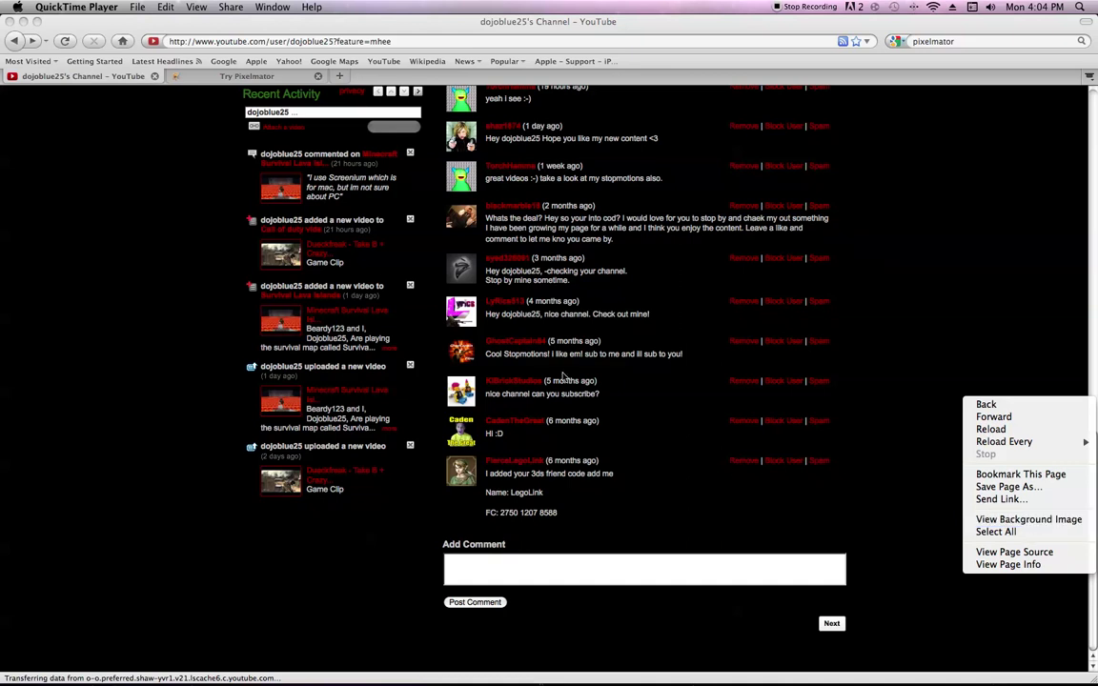
View the channel background image (112.jpg) alone and save it to the Desktop as Background.jpg.
click(1029, 522)
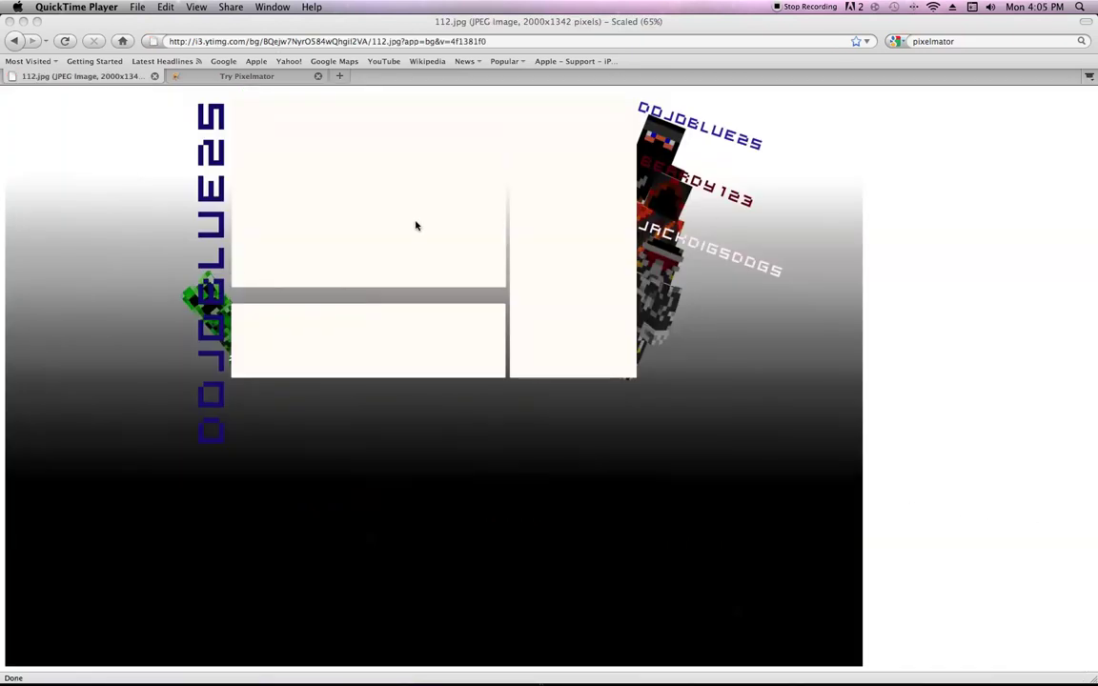
right_click(421, 246)
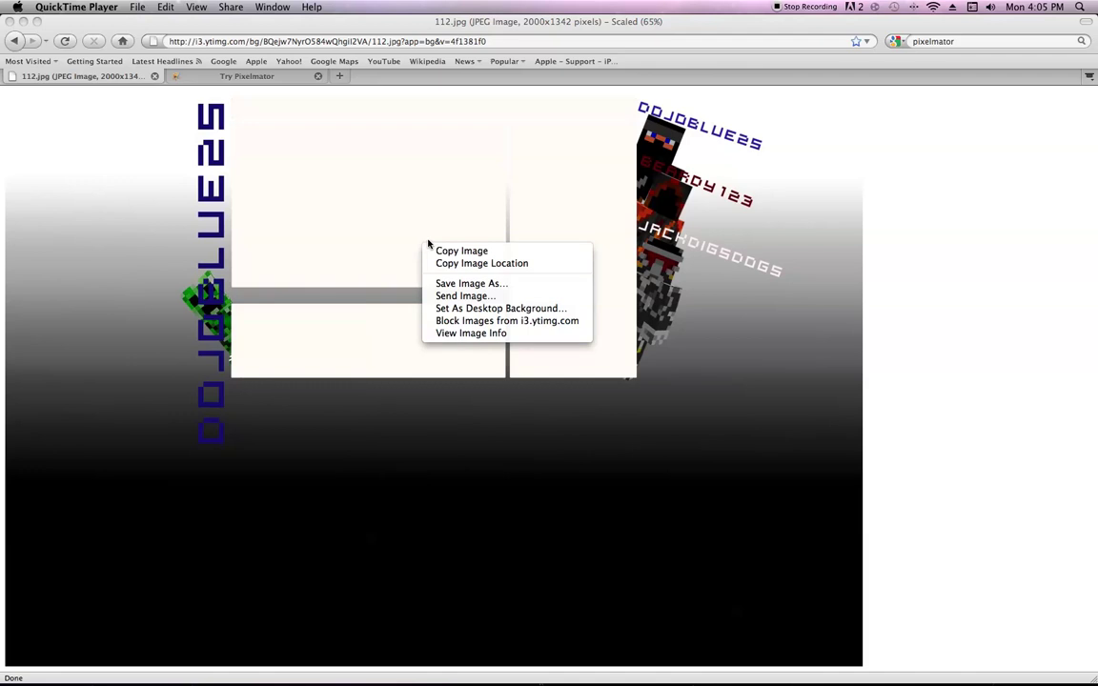
click(469, 284)
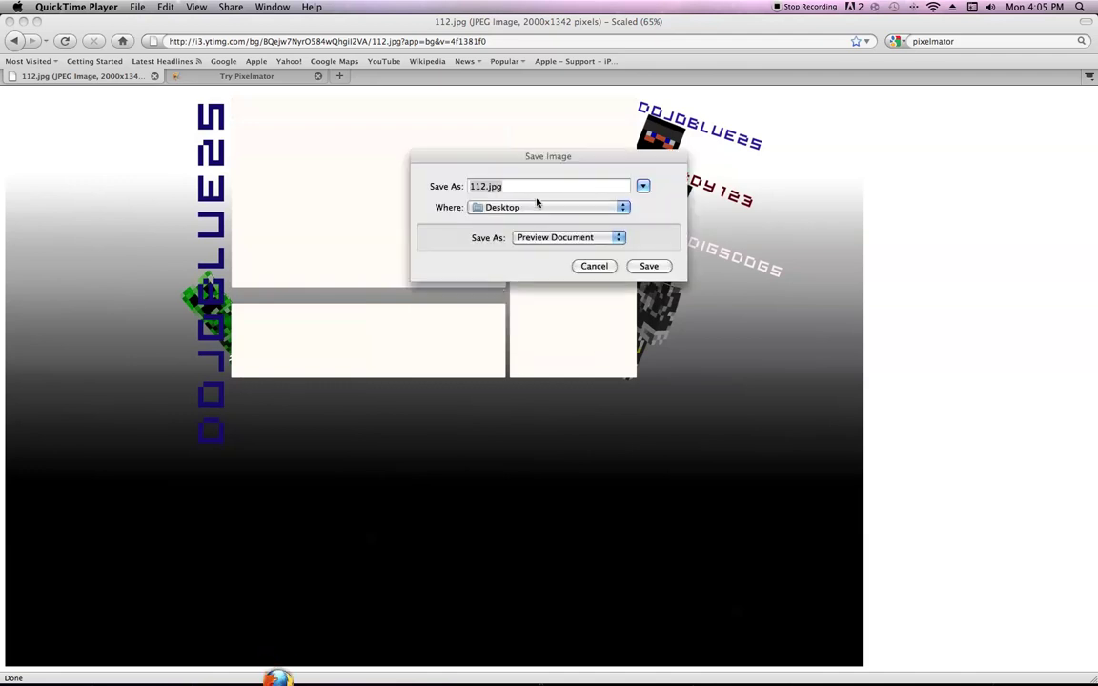
click(506, 186)
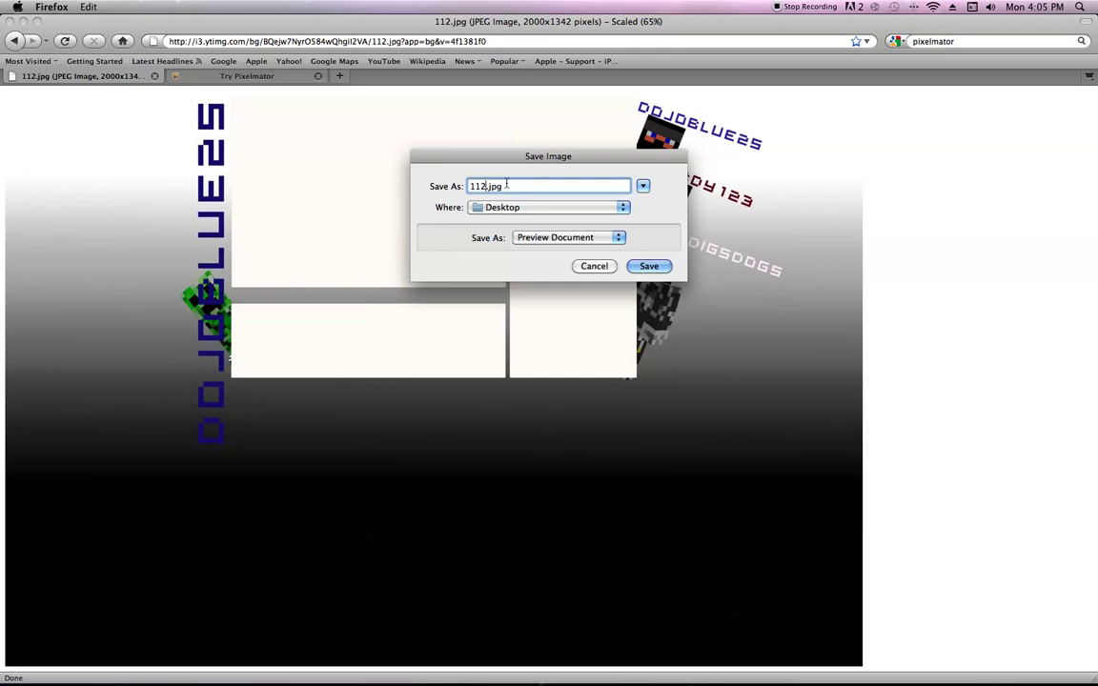
key(Left)
key(Left)
key(Left)
key(Left)
key(BackSpace)
key(BackSpace)
key(BackSpace)
text(Background)
key(Return)
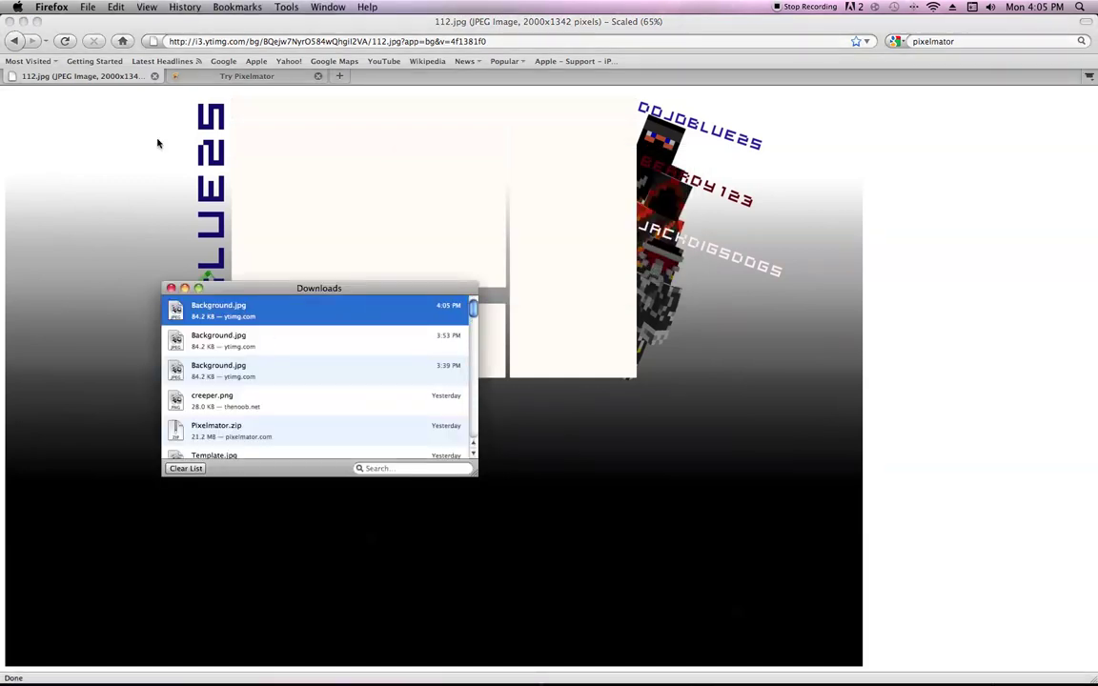
Move the Downloads window aside and show the pixelmator.com/try/ trial page.
drag(241, 298, 168, 366)
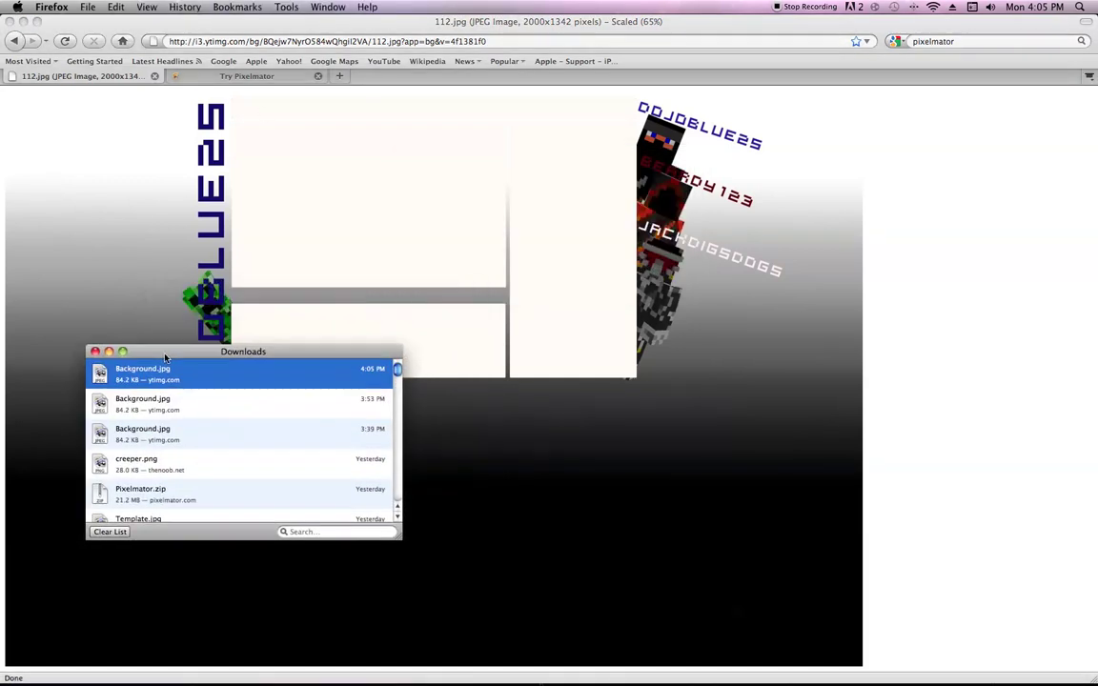
click(275, 78)
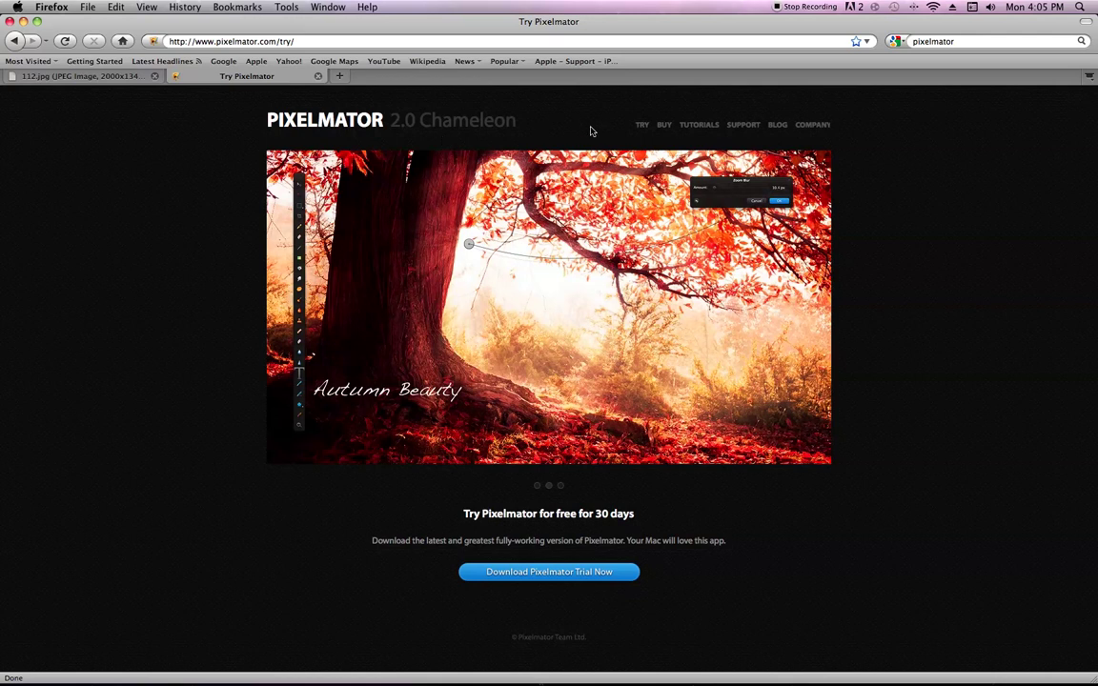
click(641, 127)
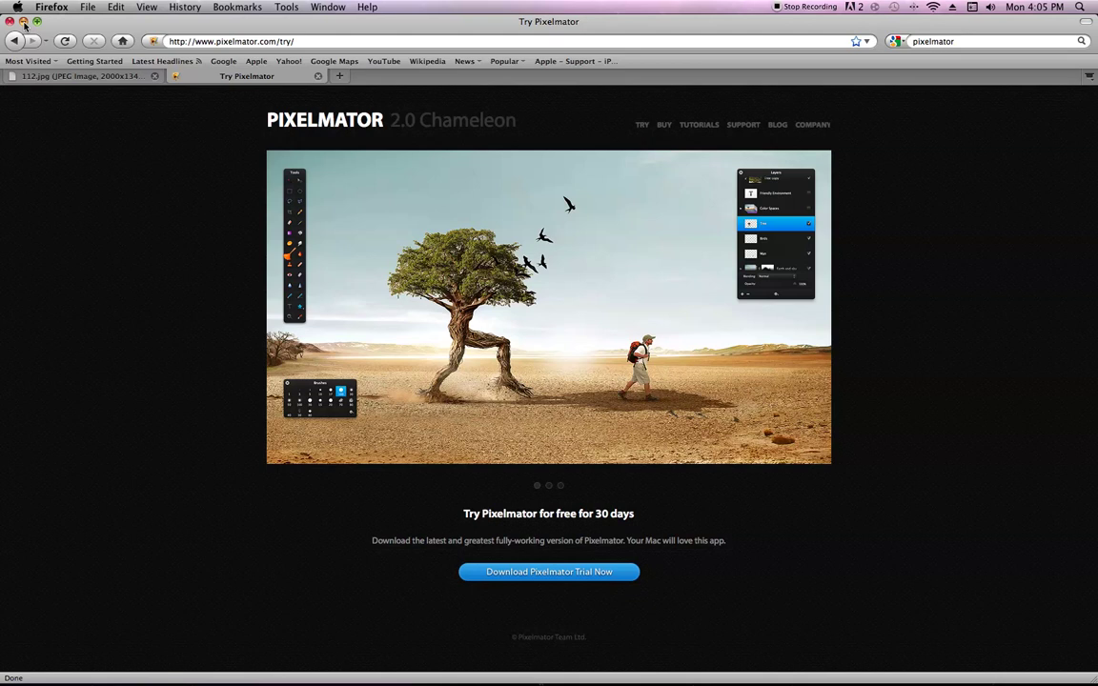
Minimize Firefox and launch Pixelmator from Spotlight, continuing with the free trial.
click(23, 21)
key(super+space)
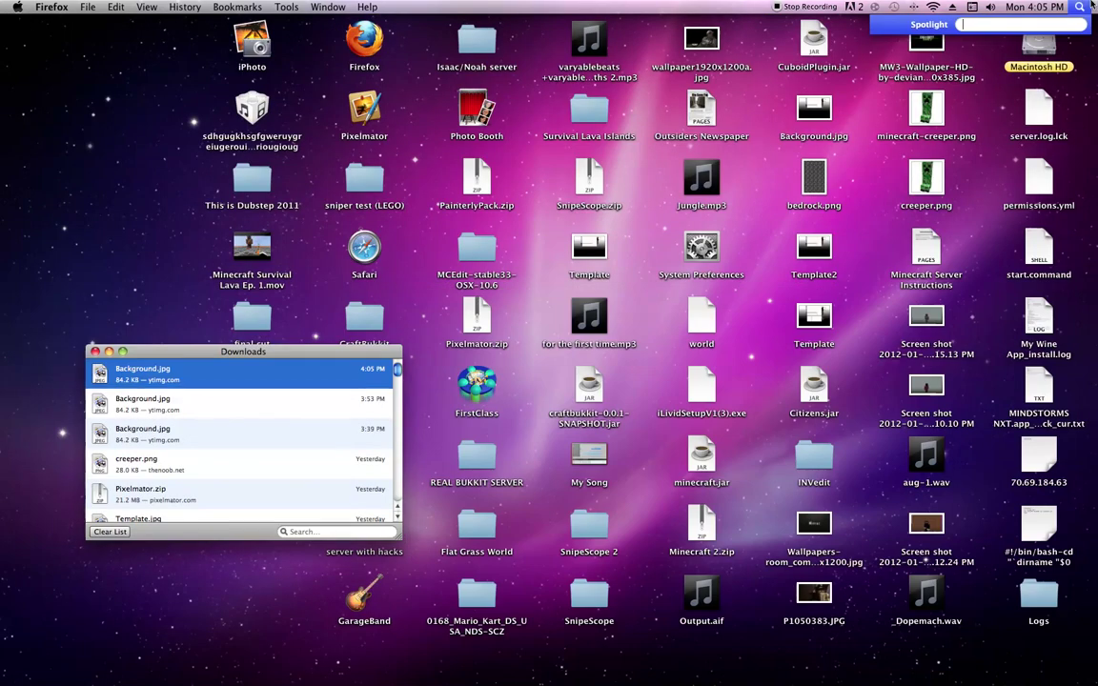
text(pixel)
key(Escape)
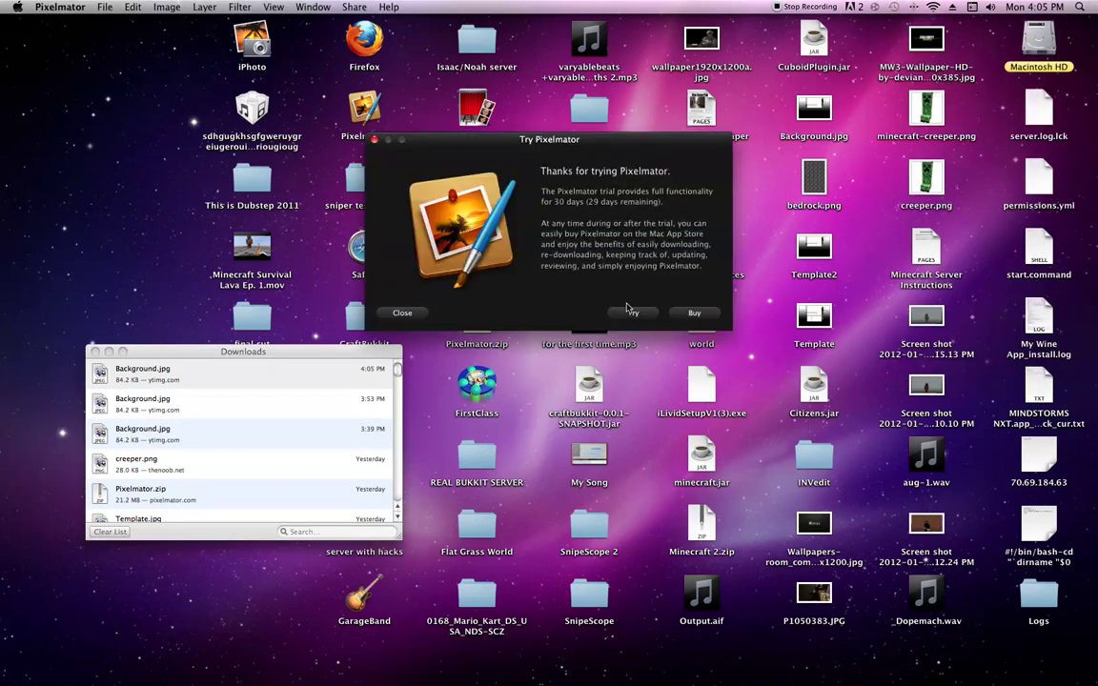
click(631, 314)
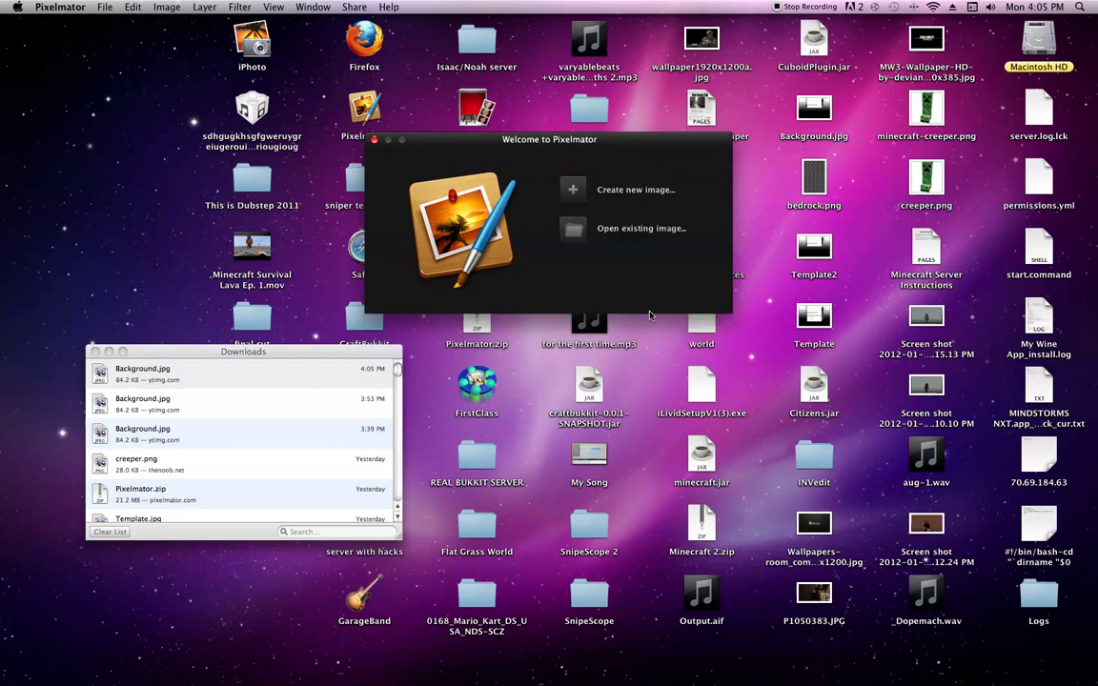
Open the existing image Background.jpg in Pixelmator.
click(575, 230)
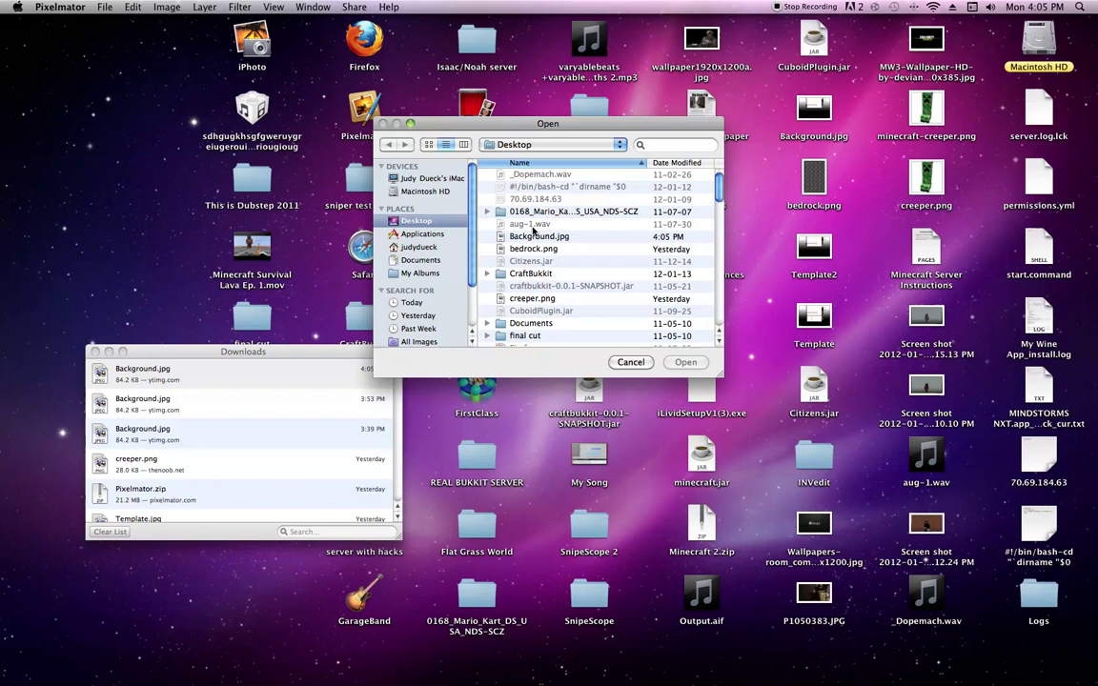
click(546, 238)
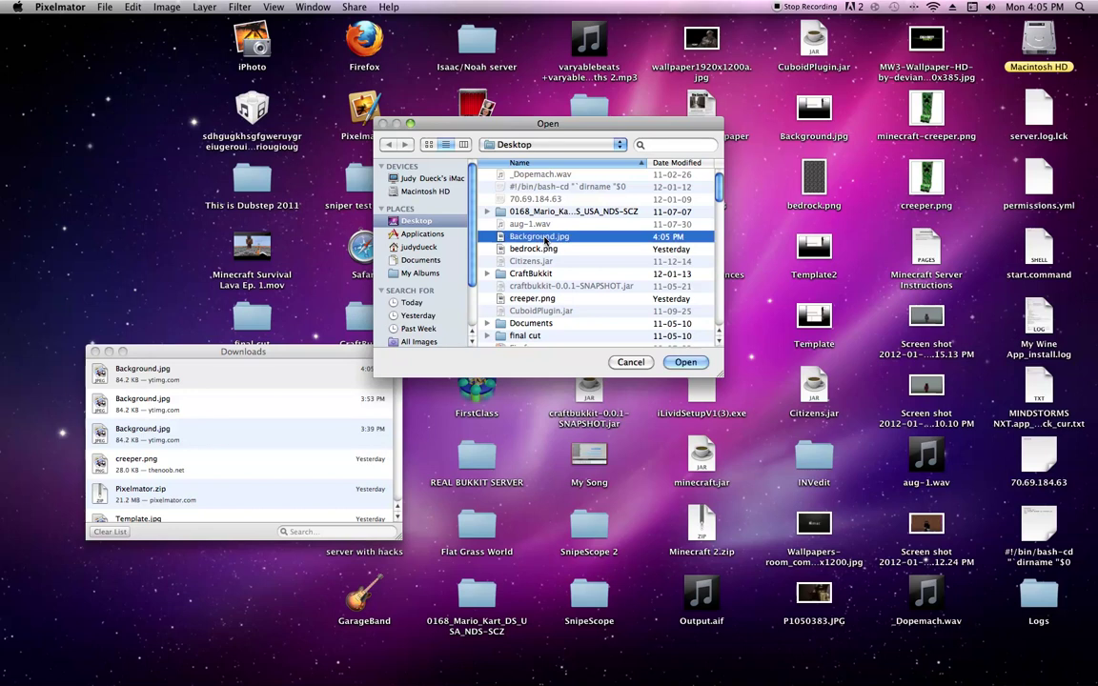
click(682, 363)
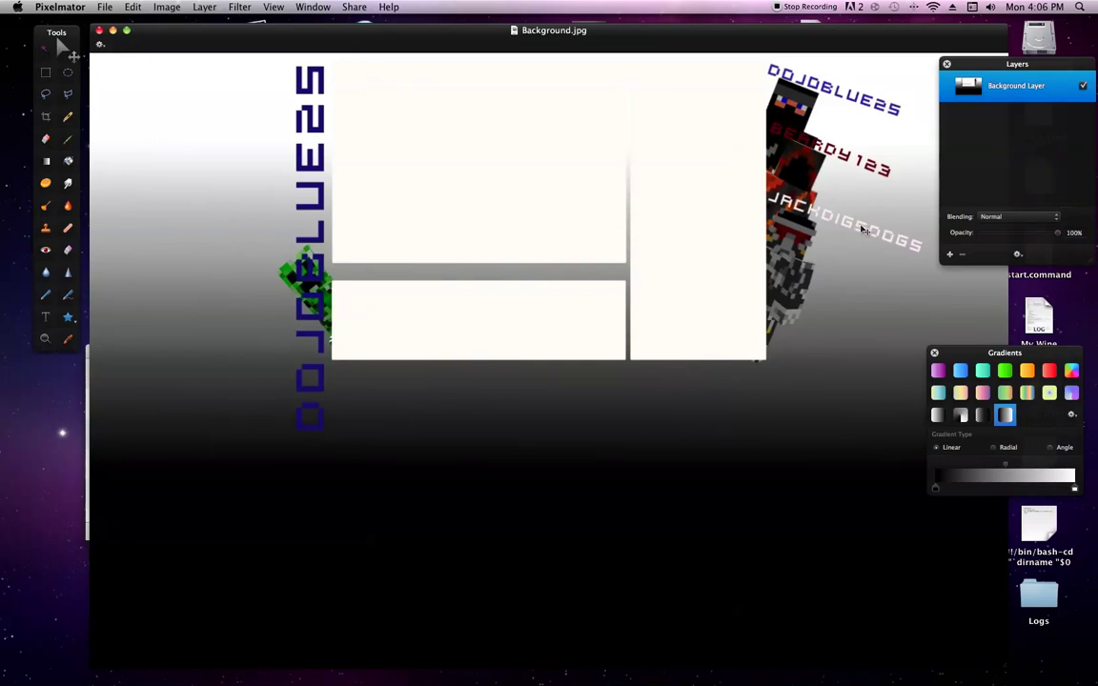
Add a new empty layer and polygon-lasso the tall right-hand white panel.
click(950, 255)
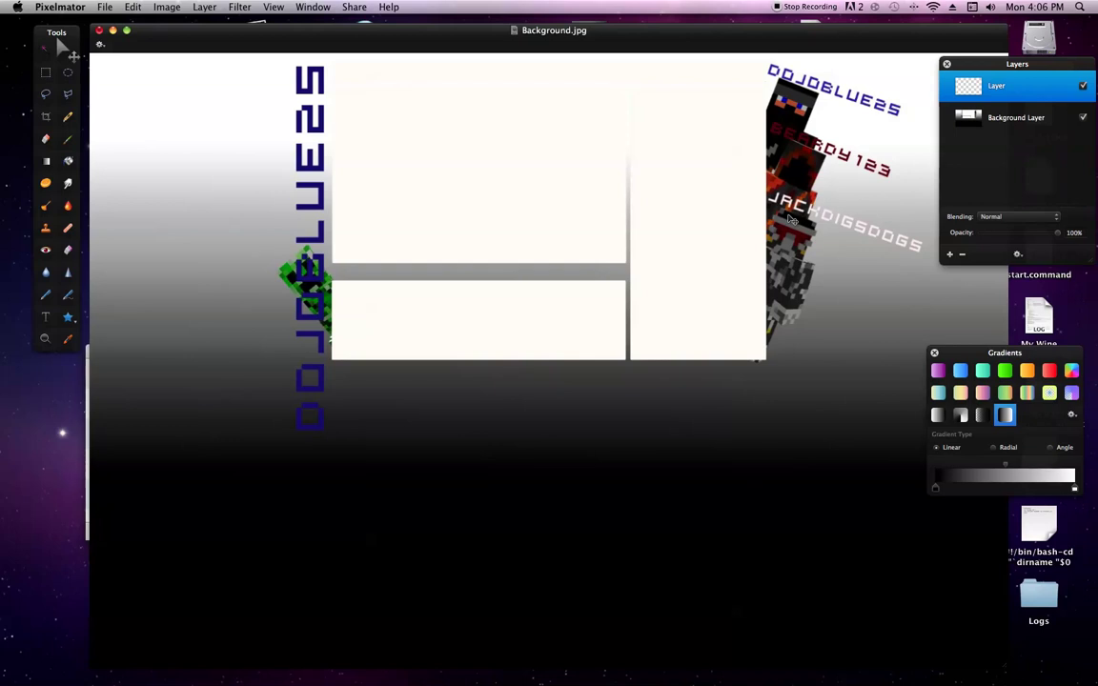
click(66, 93)
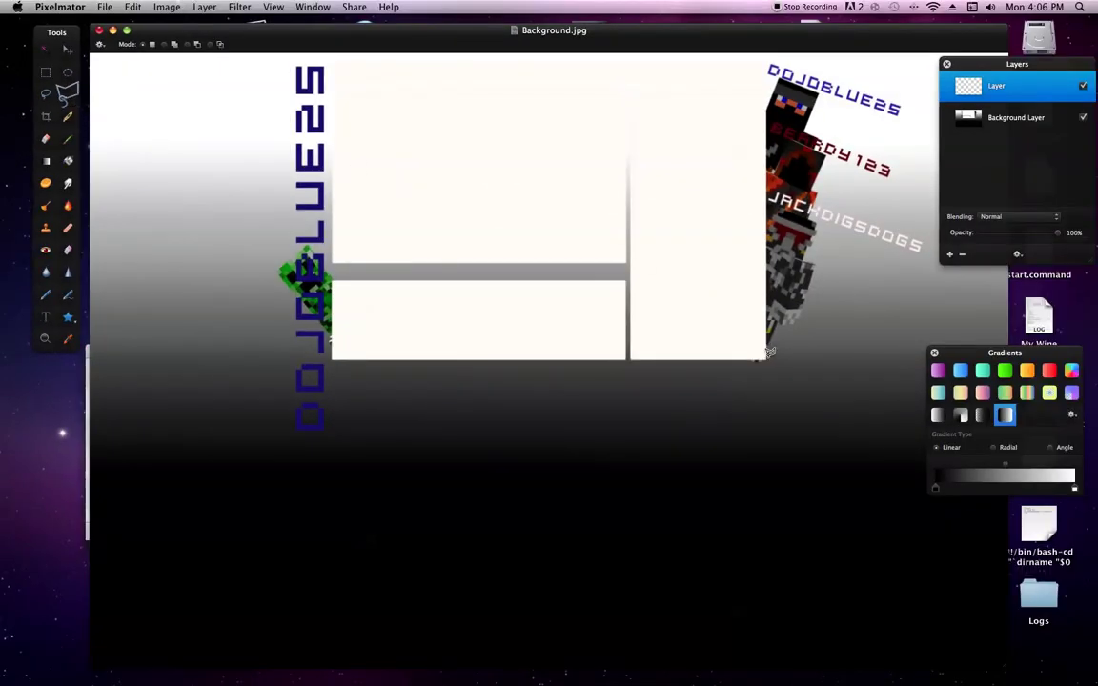
click(767, 353)
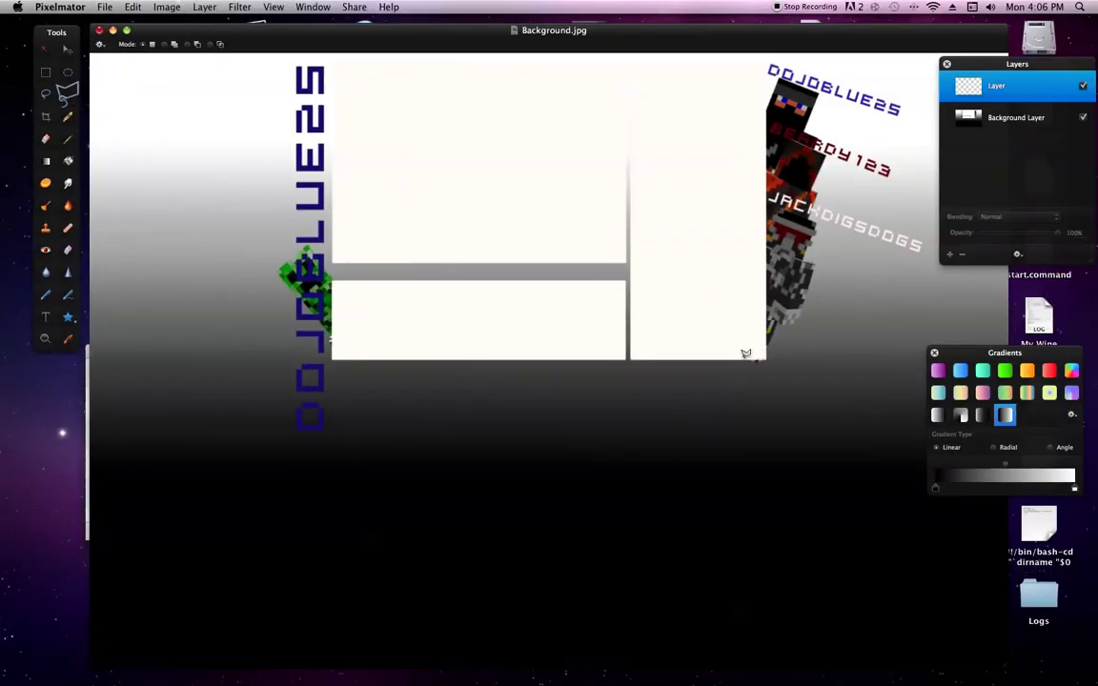
click(631, 358)
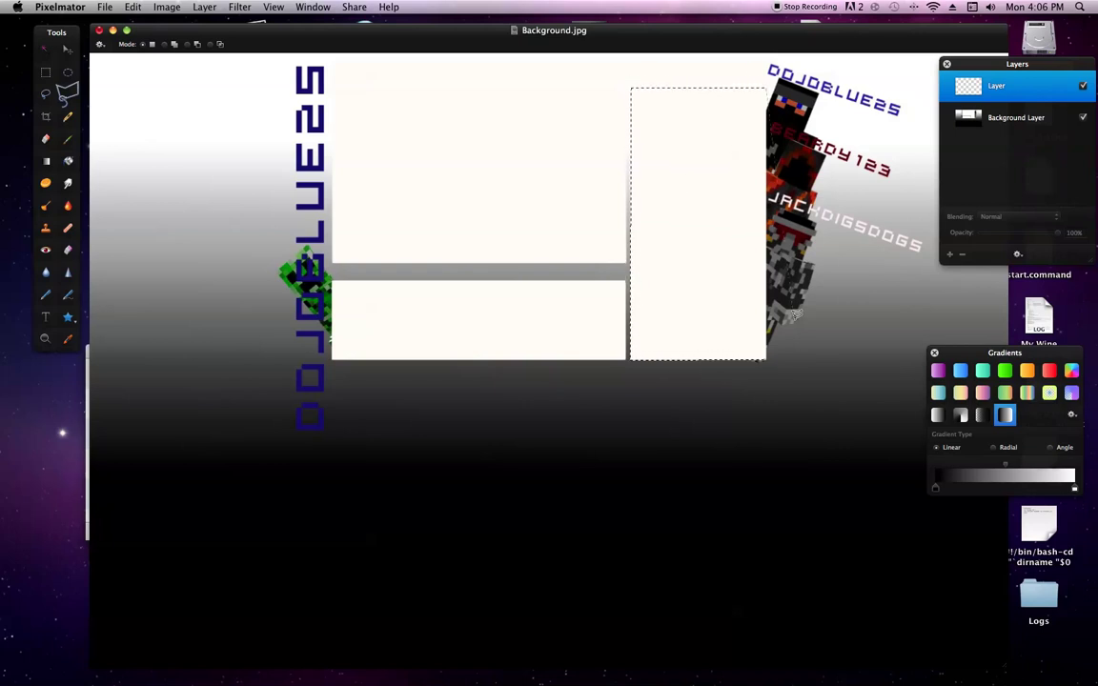
click(768, 352)
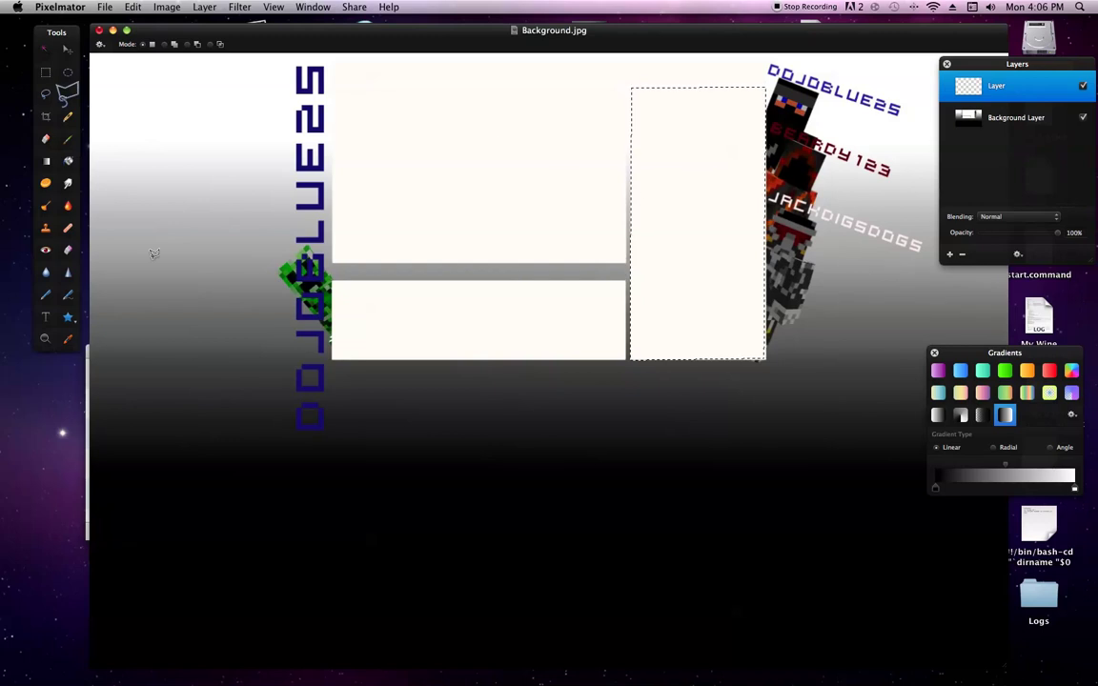
Paint-bucket the selected panel bright red on Layer and hide the Background Layer.
click(65, 156)
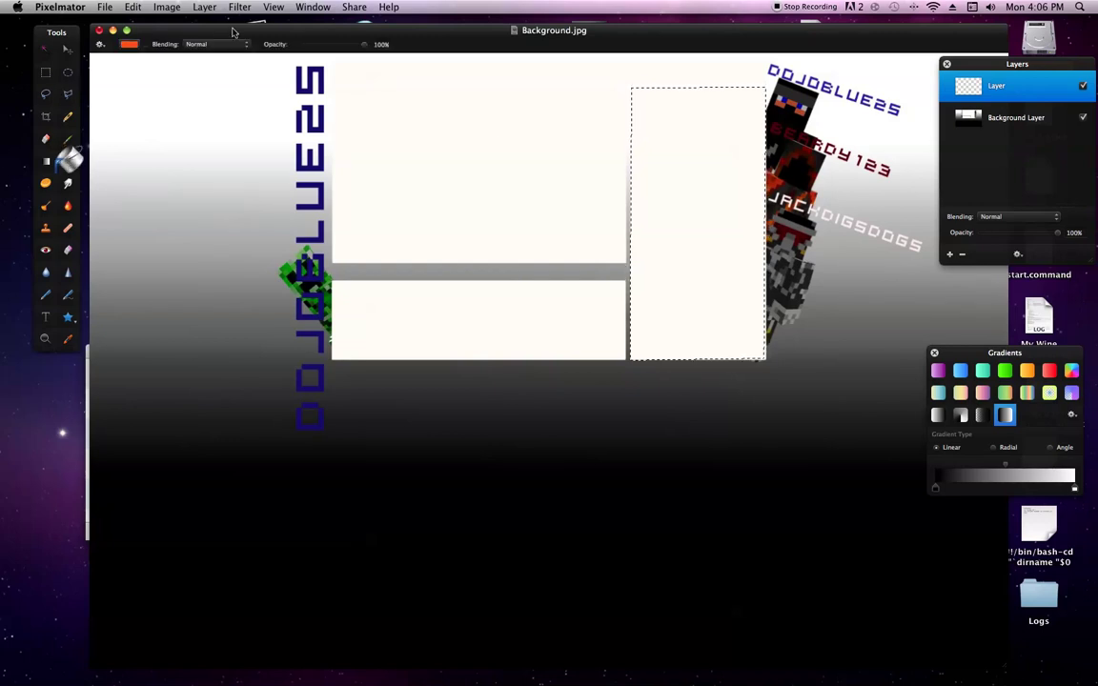
click(126, 45)
drag(851, 171, 893, 179)
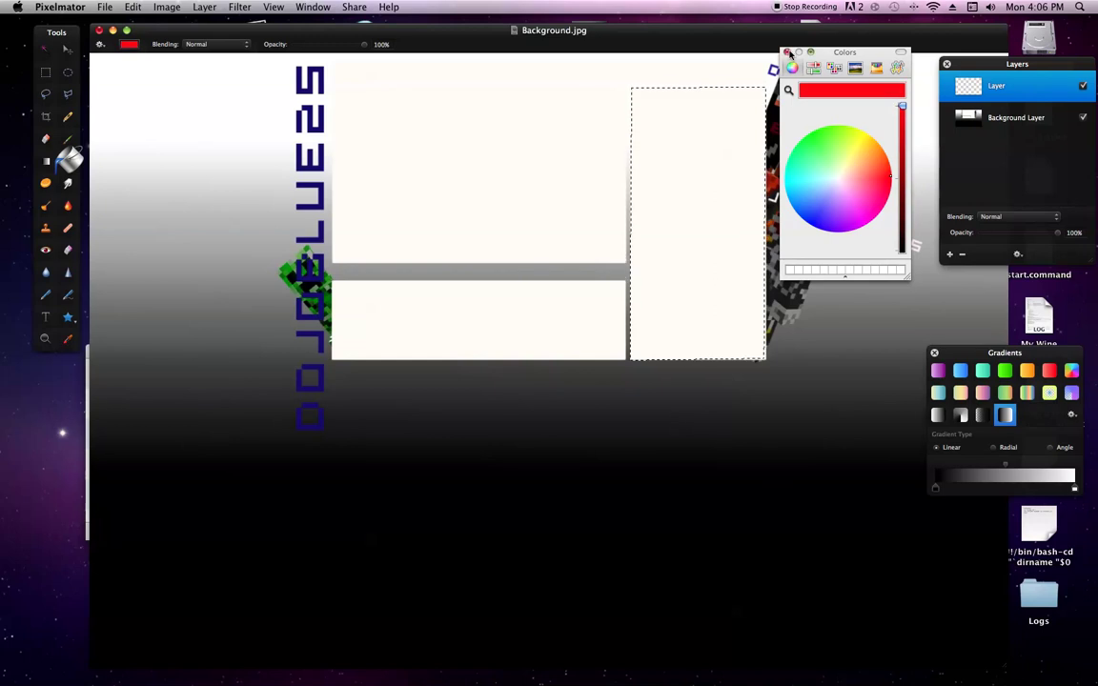
click(788, 52)
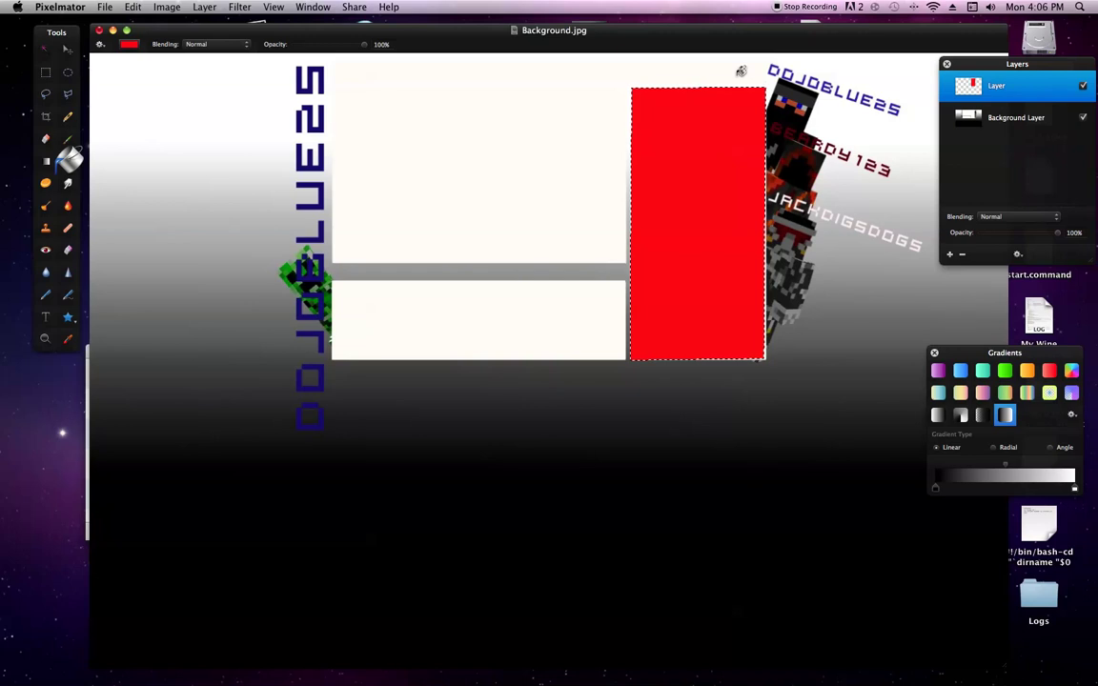
click(1028, 121)
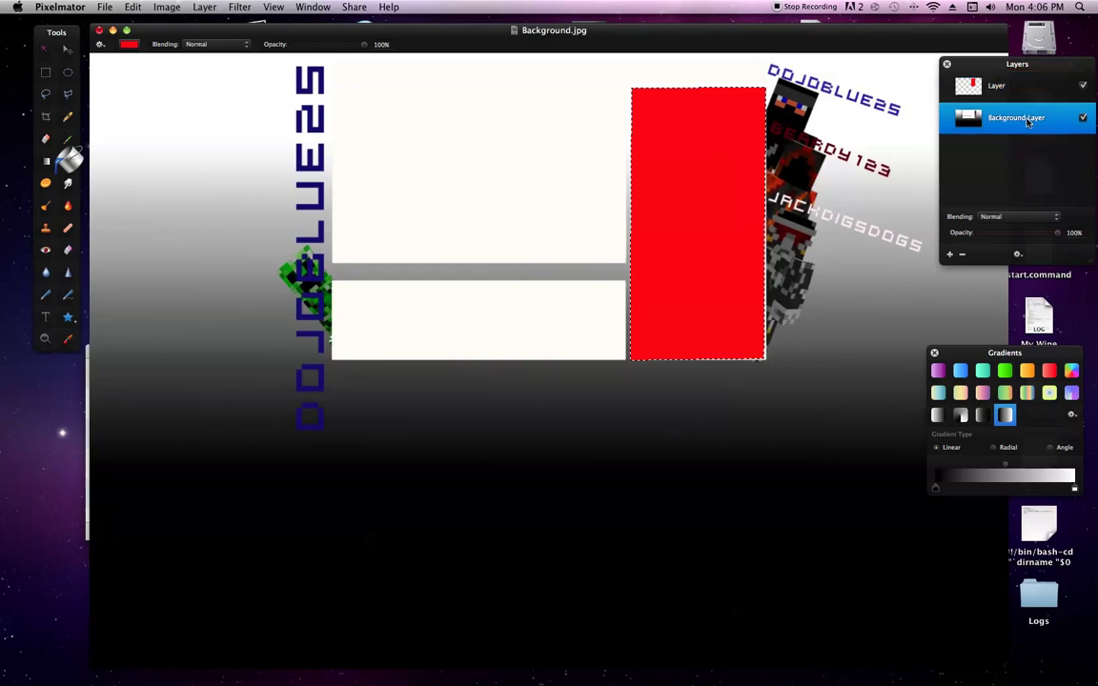
click(1082, 118)
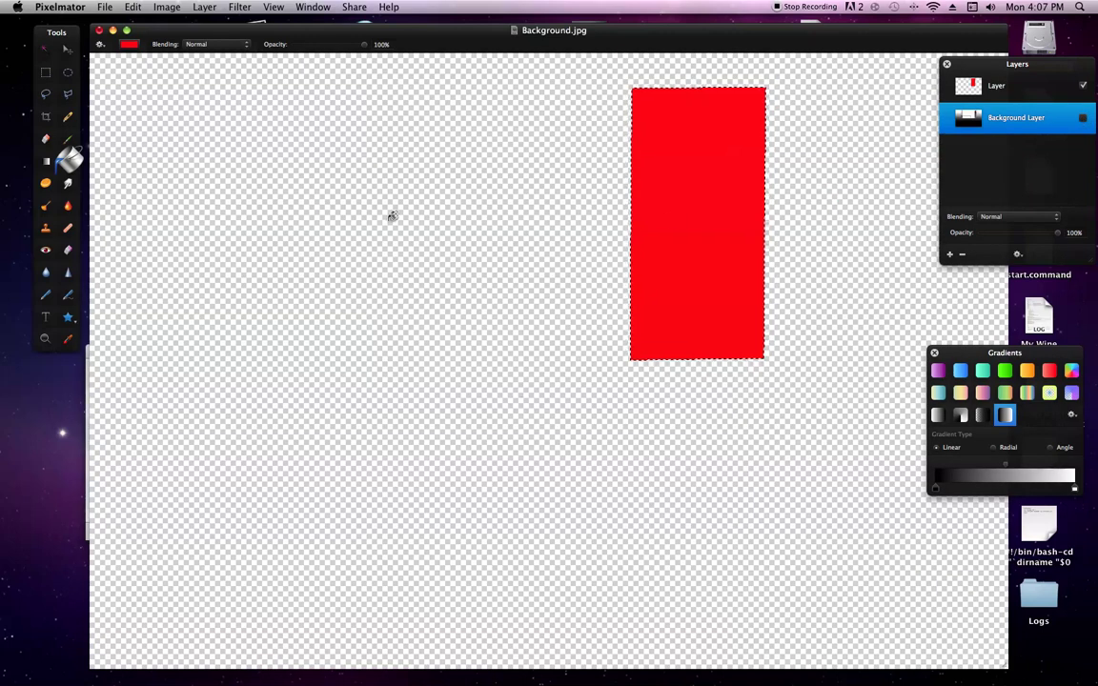
click(40, 46)
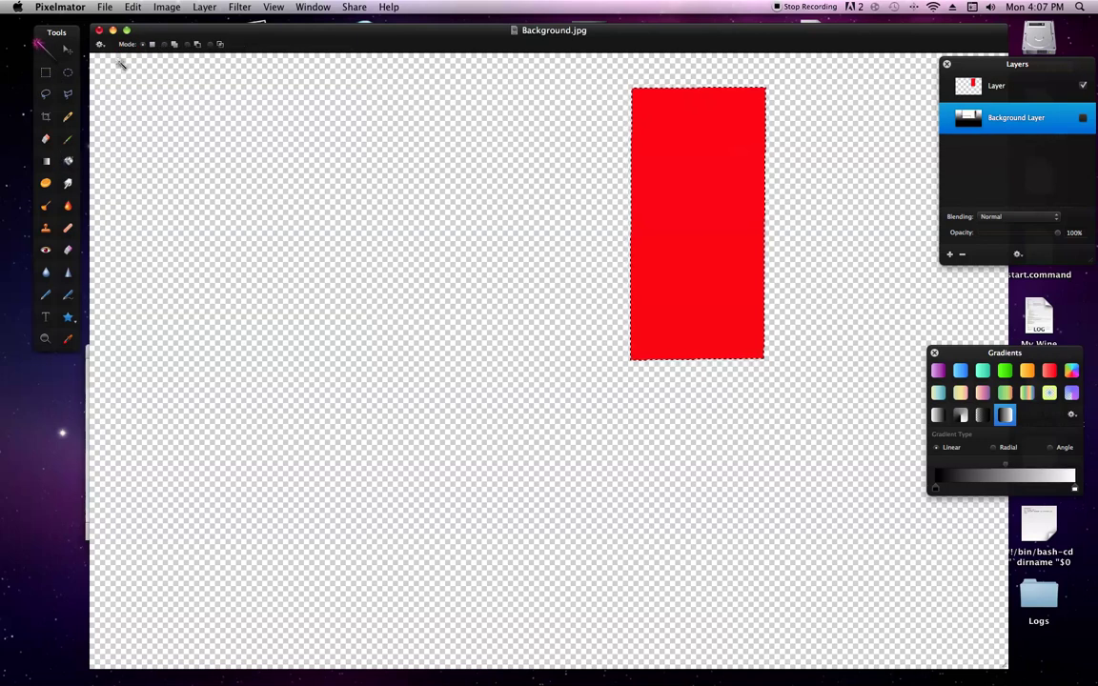
drag(332, 90, 626, 259)
drag(401, 332, 259, 451)
drag(247, 408, 261, 160)
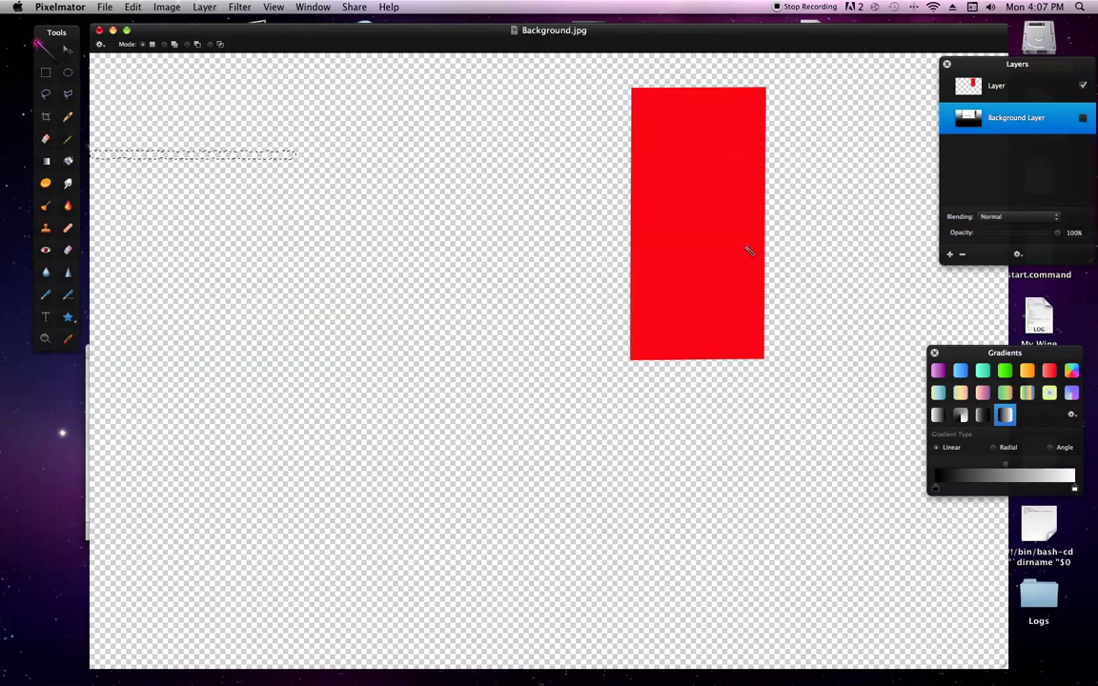
drag(331, 280, 626, 357)
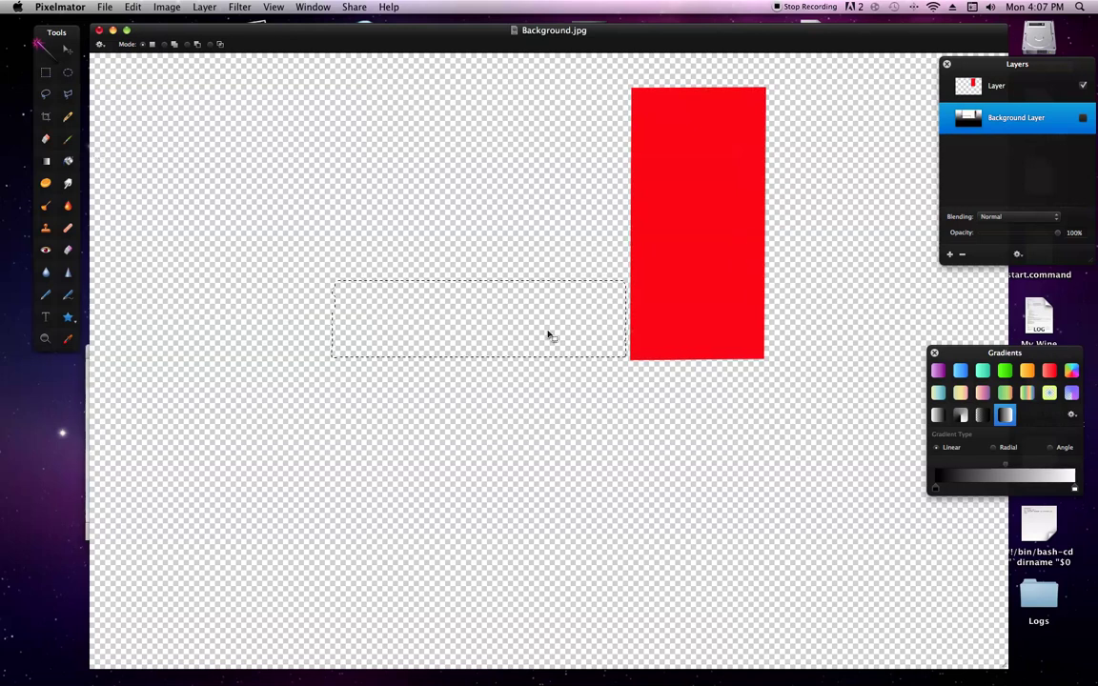
click(64, 50)
drag(201, 198, 282, 223)
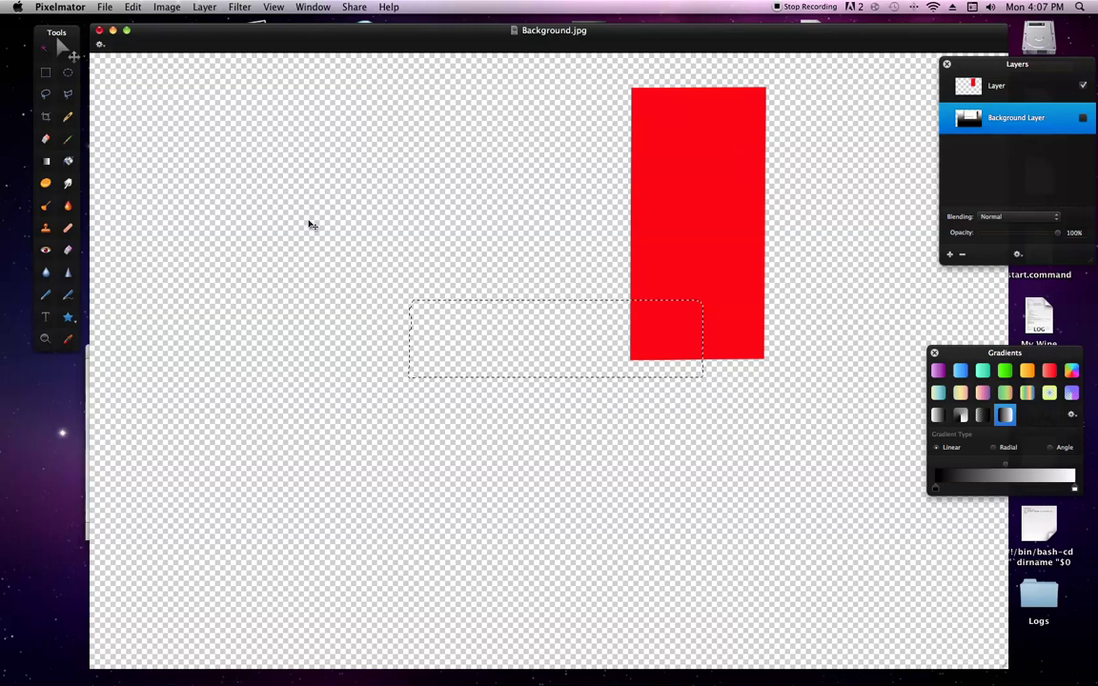
key(super+z)
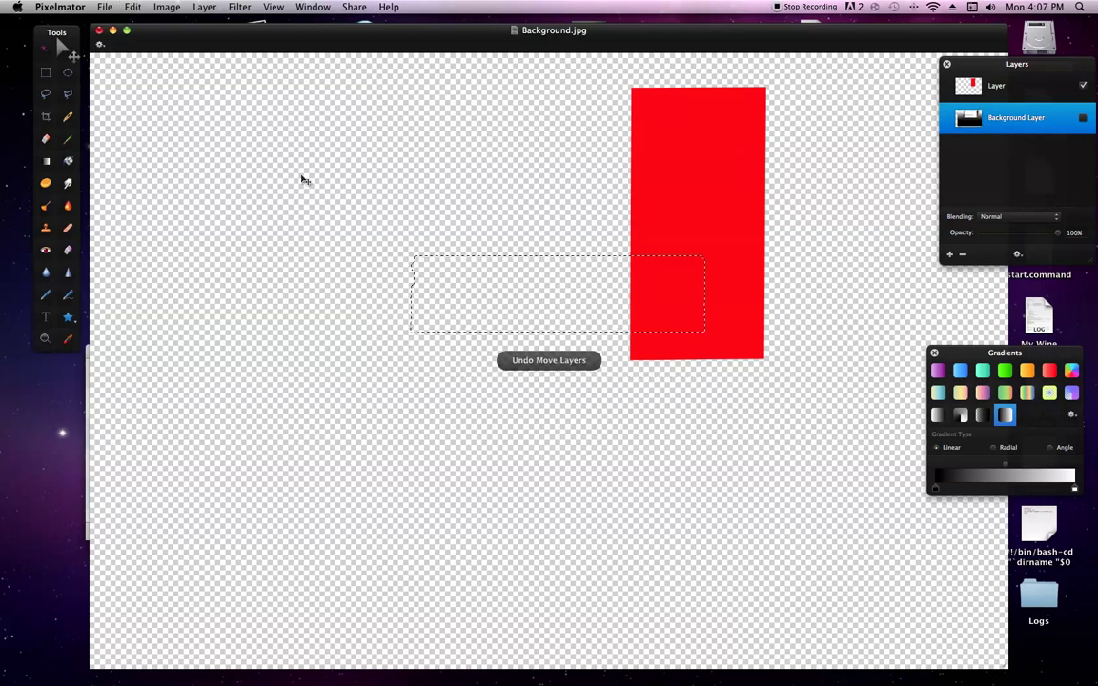
click(45, 53)
drag(169, 143, 111, 84)
click(111, 84)
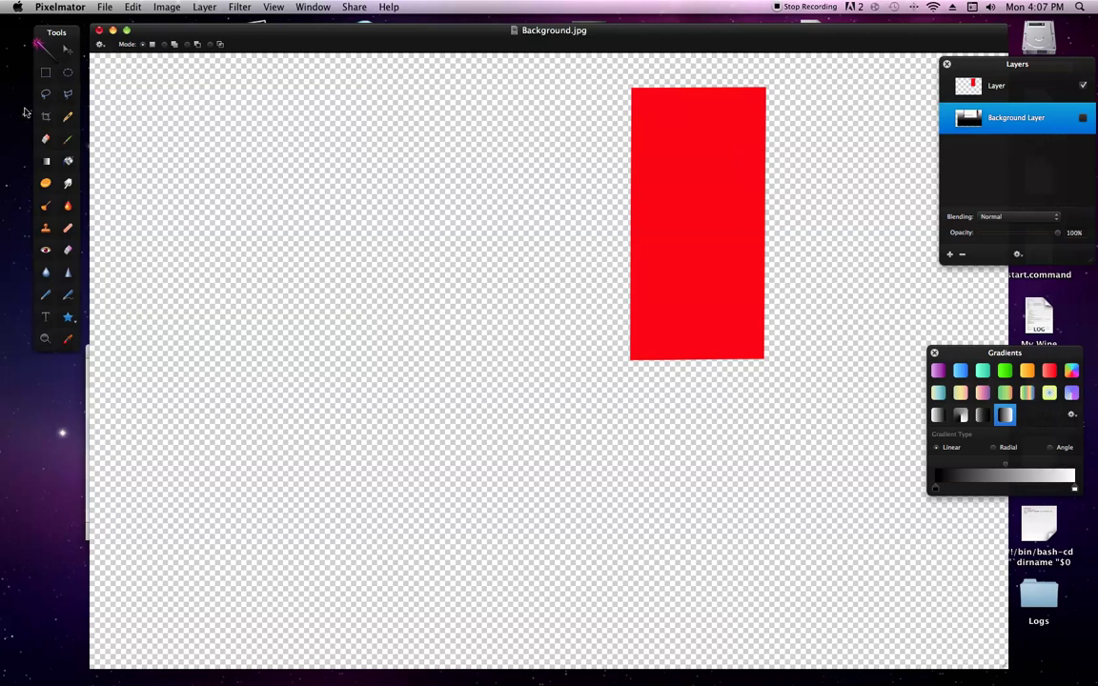
Draw a bottom-to-top white-to-black linear gradient on the visible Background Layer, redoing earlier attempts.
click(46, 163)
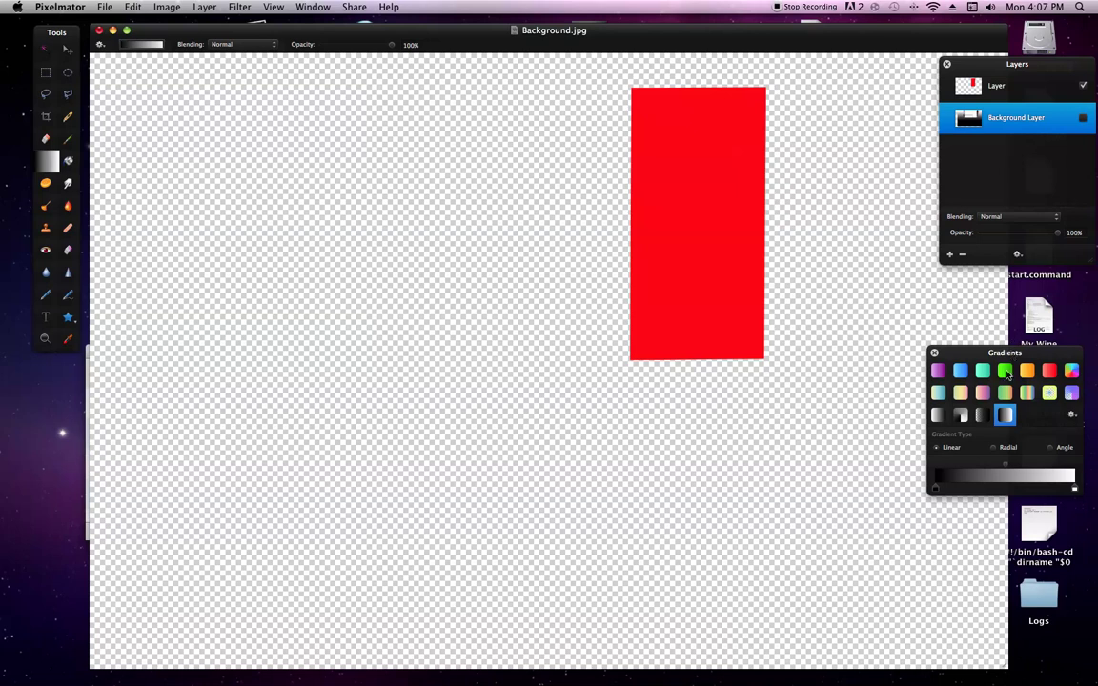
click(100, 45)
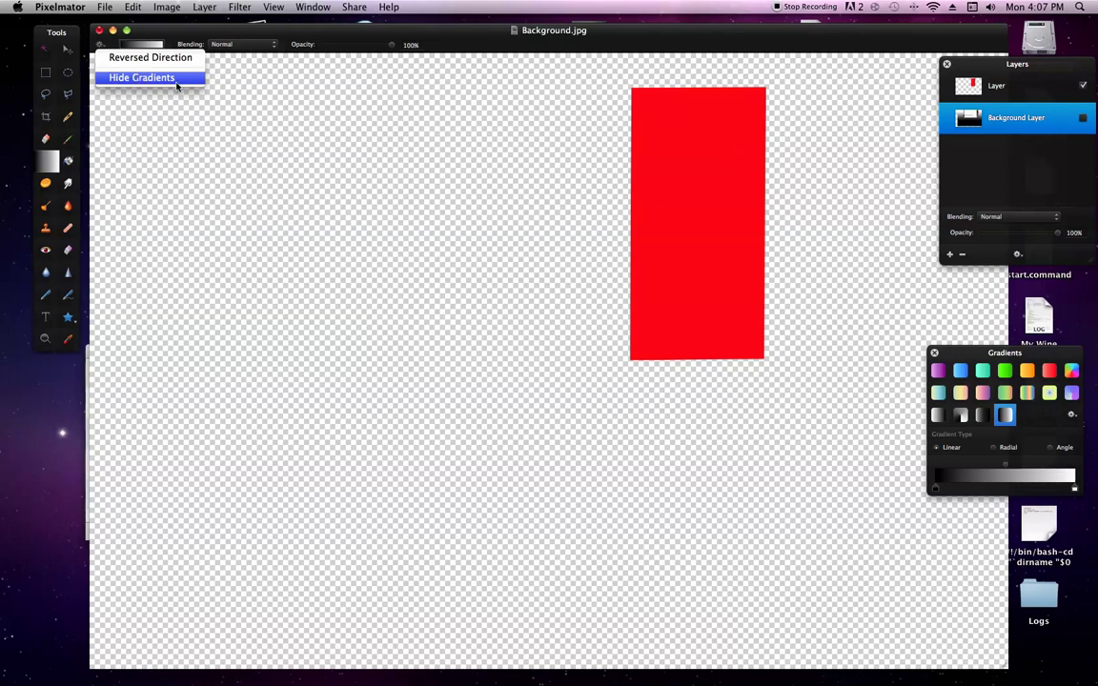
click(1016, 362)
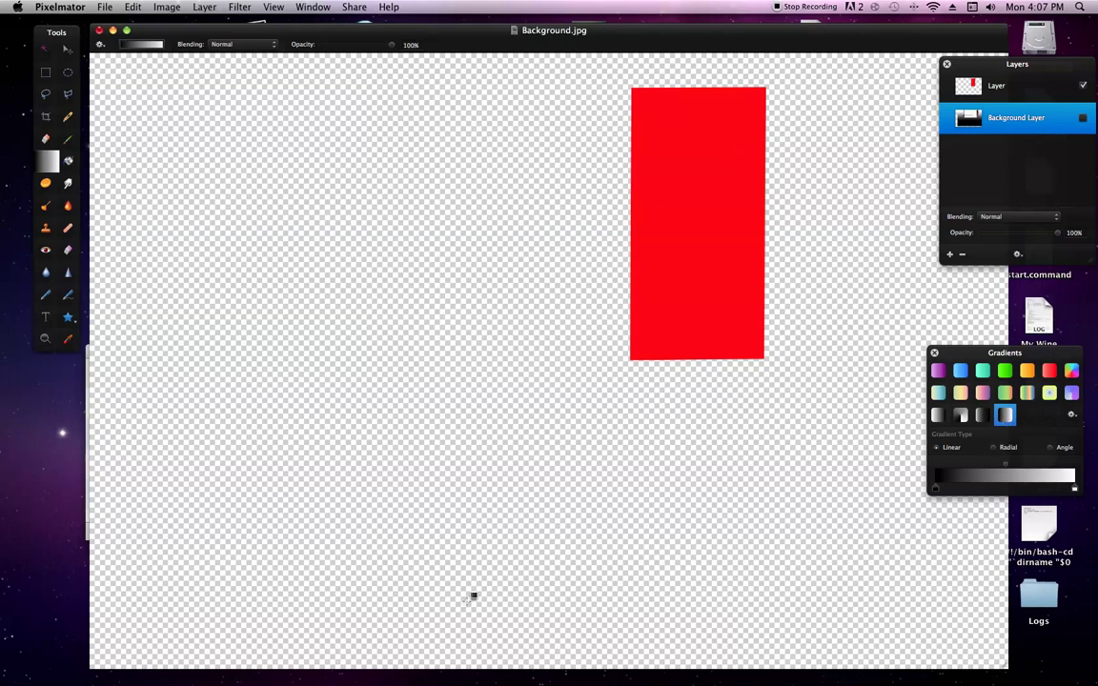
drag(504, 591, 505, 522)
drag(591, 534, 596, 324)
click(1083, 117)
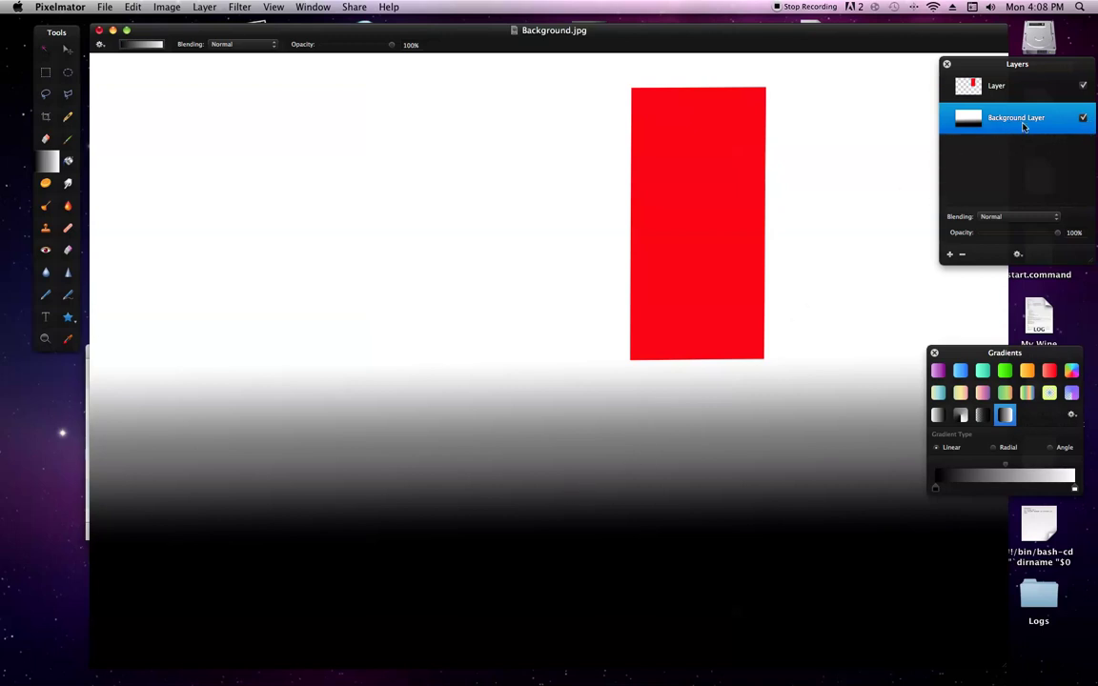
key(super+z)
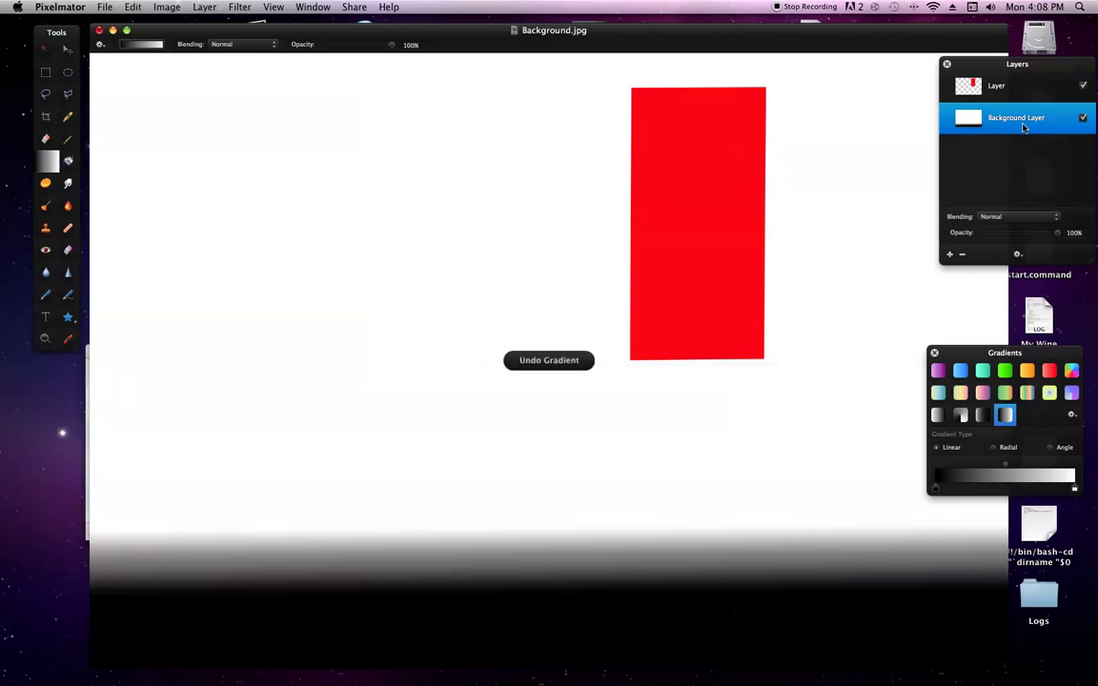
key(super+z)
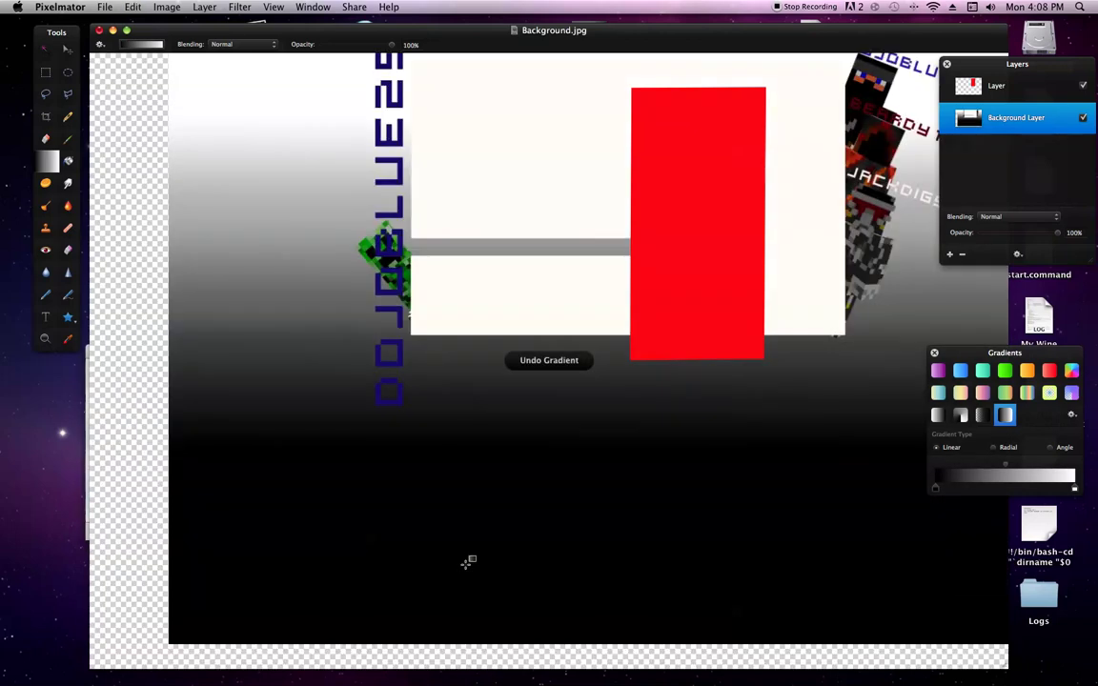
drag(526, 590, 532, 160)
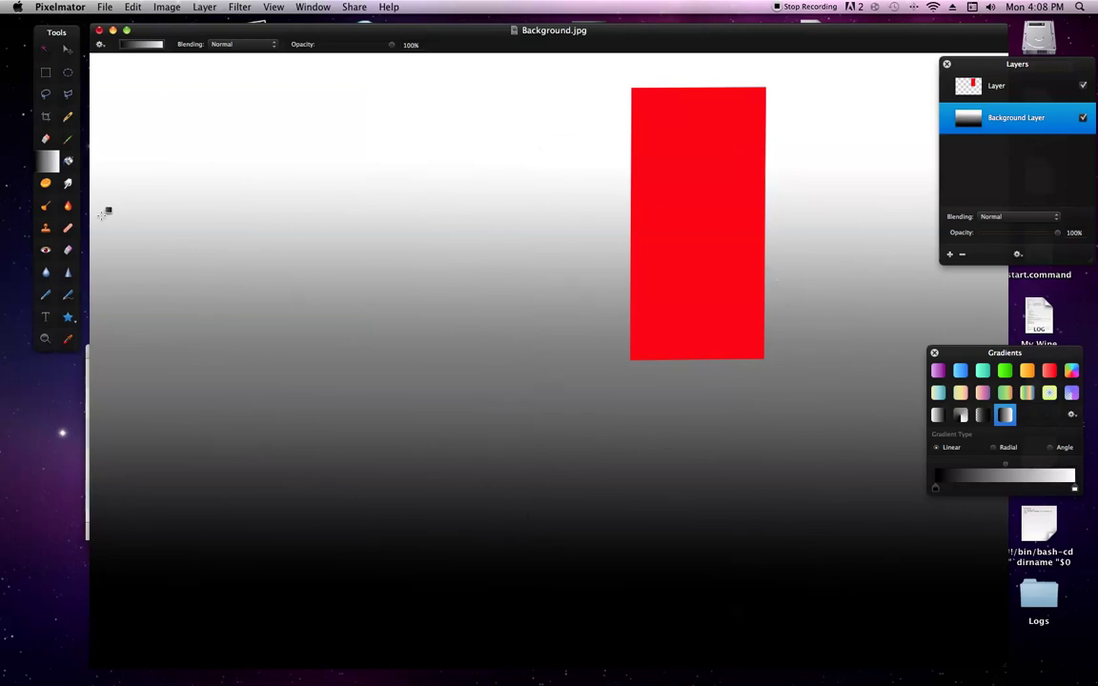
Place a text box left of the red panel and replace the placeholder with HELLO.
click(45, 317)
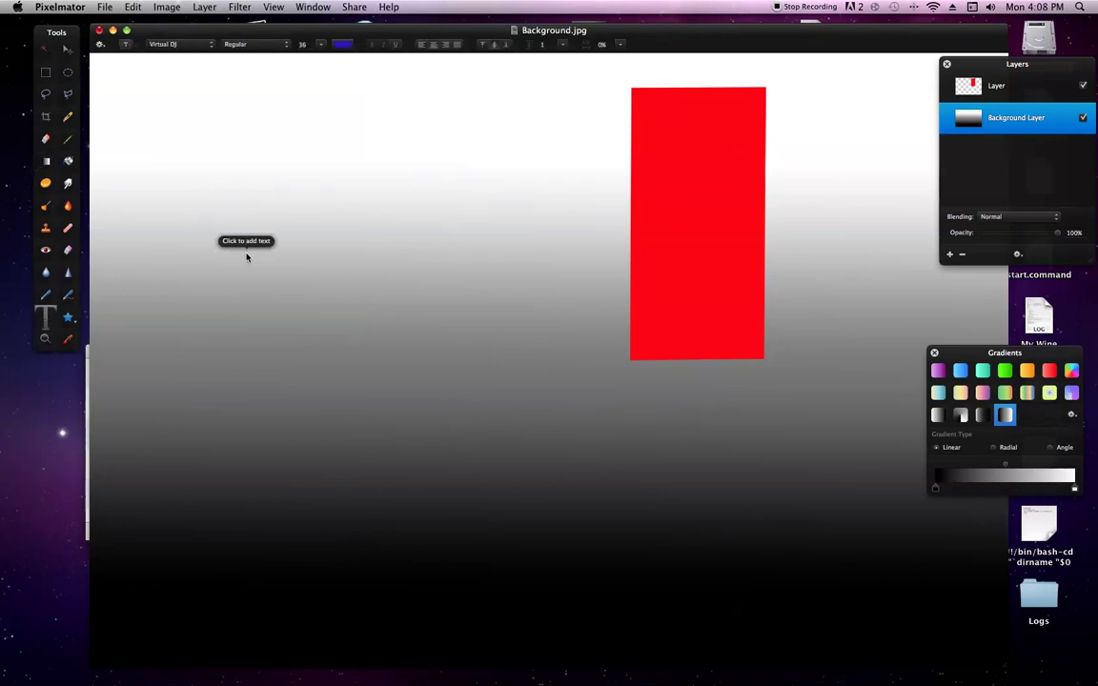
click(448, 271)
drag(469, 272, 385, 264)
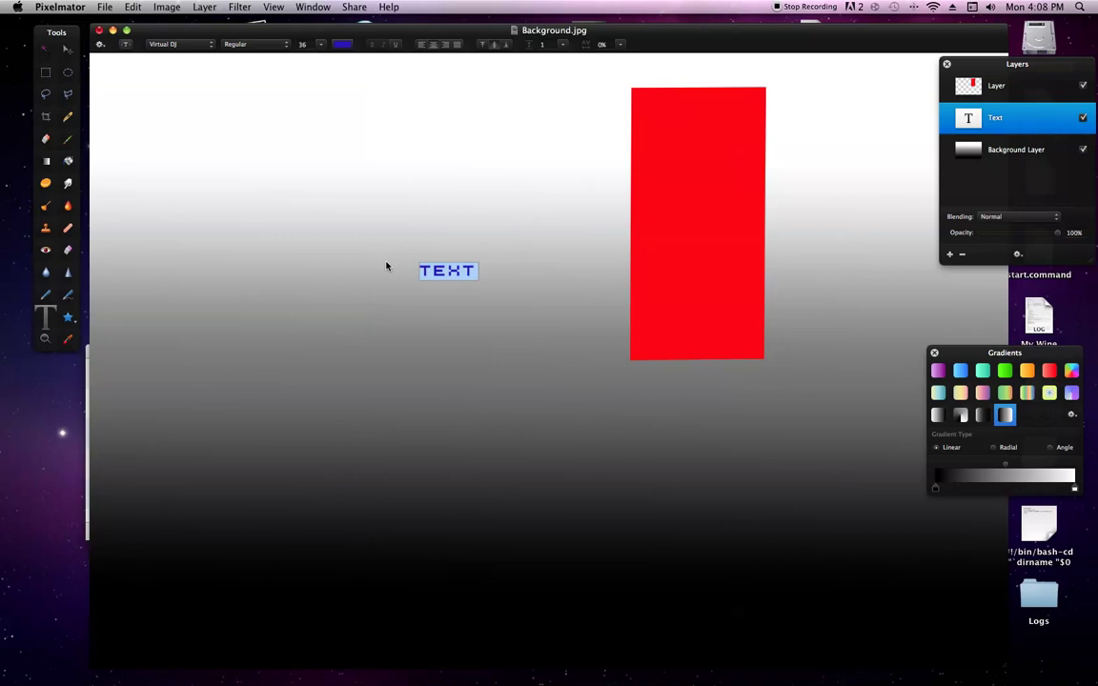
text(HELLO)
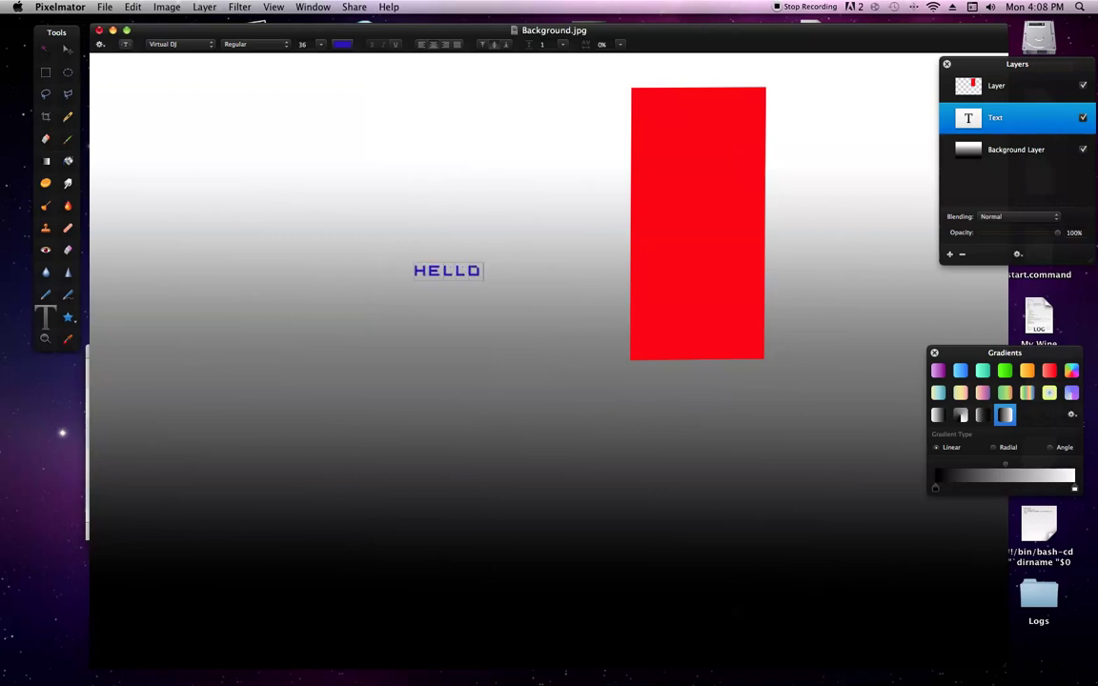
Keep the HELLO text blue, Virtual DJ Regular, at size 36.
click(341, 44)
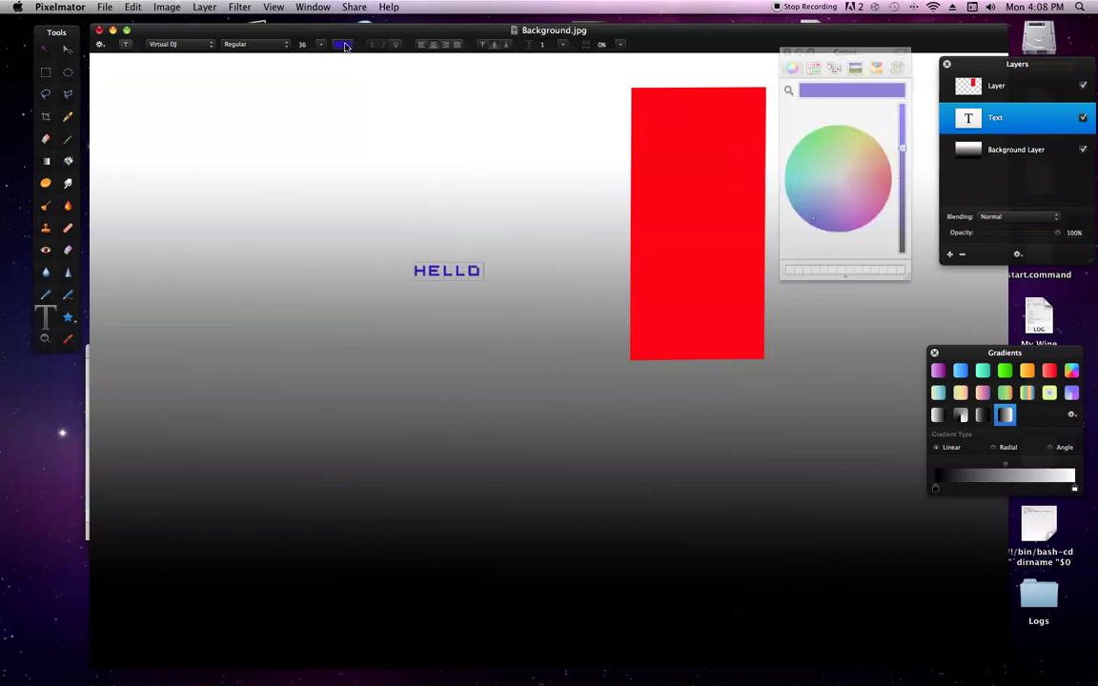
click(786, 53)
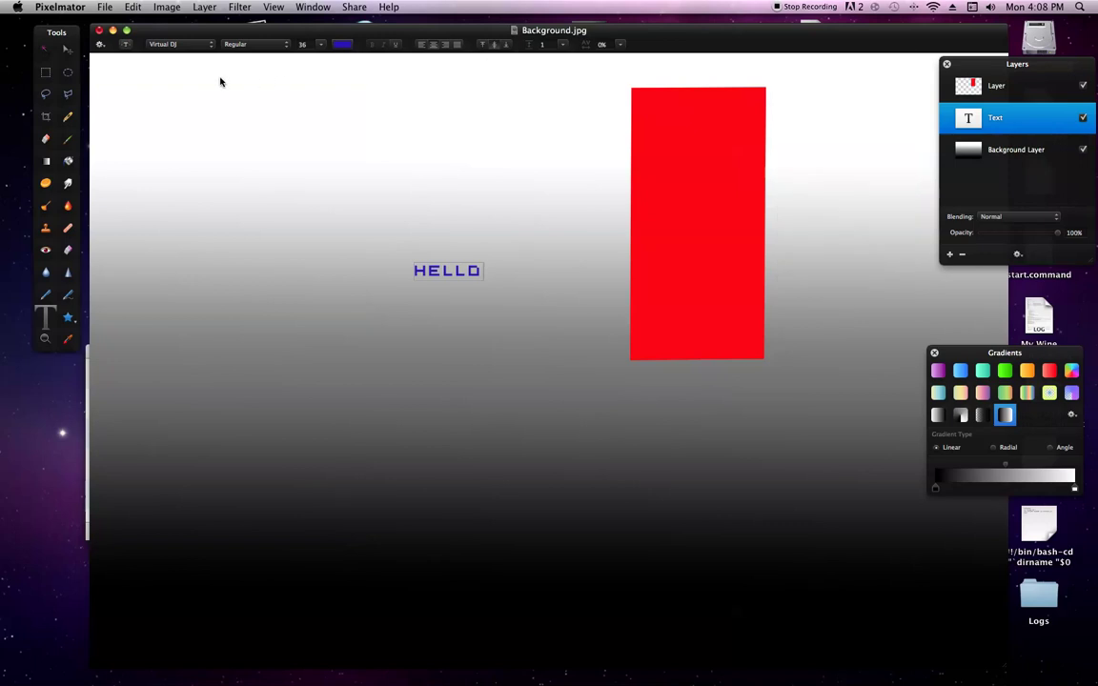
click(183, 44)
click(537, 177)
click(233, 44)
click(278, 62)
click(319, 47)
click(253, 155)
Rotate HELLO 90° right, transform it back to a slight −1.96° tilt, and commit.
click(133, 7)
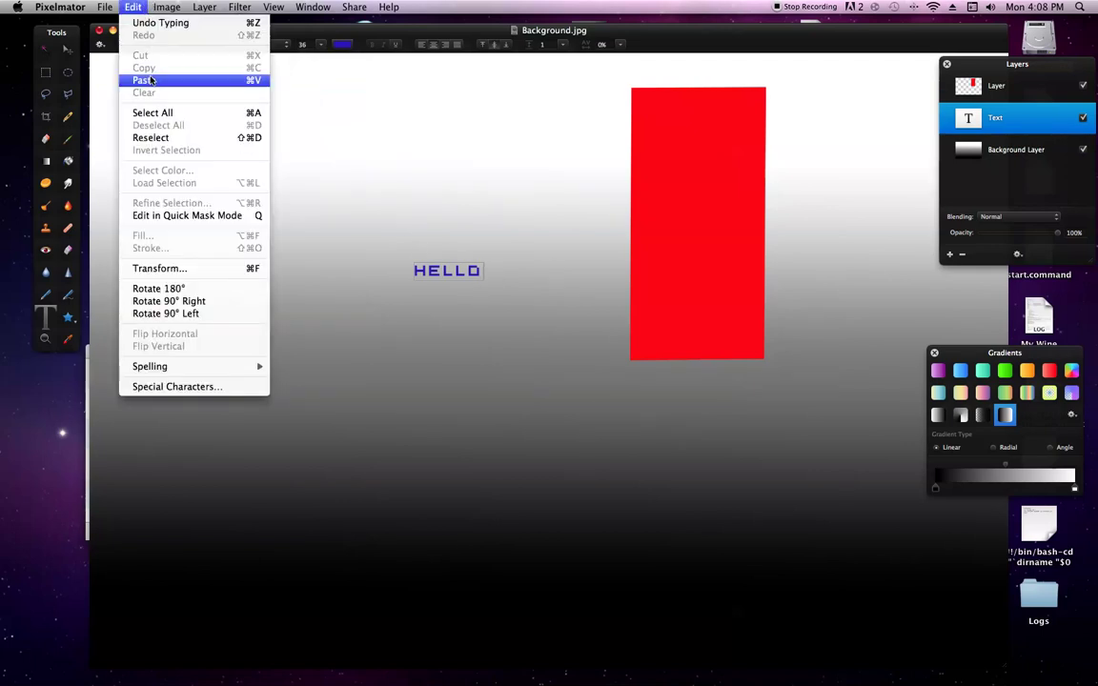
click(197, 301)
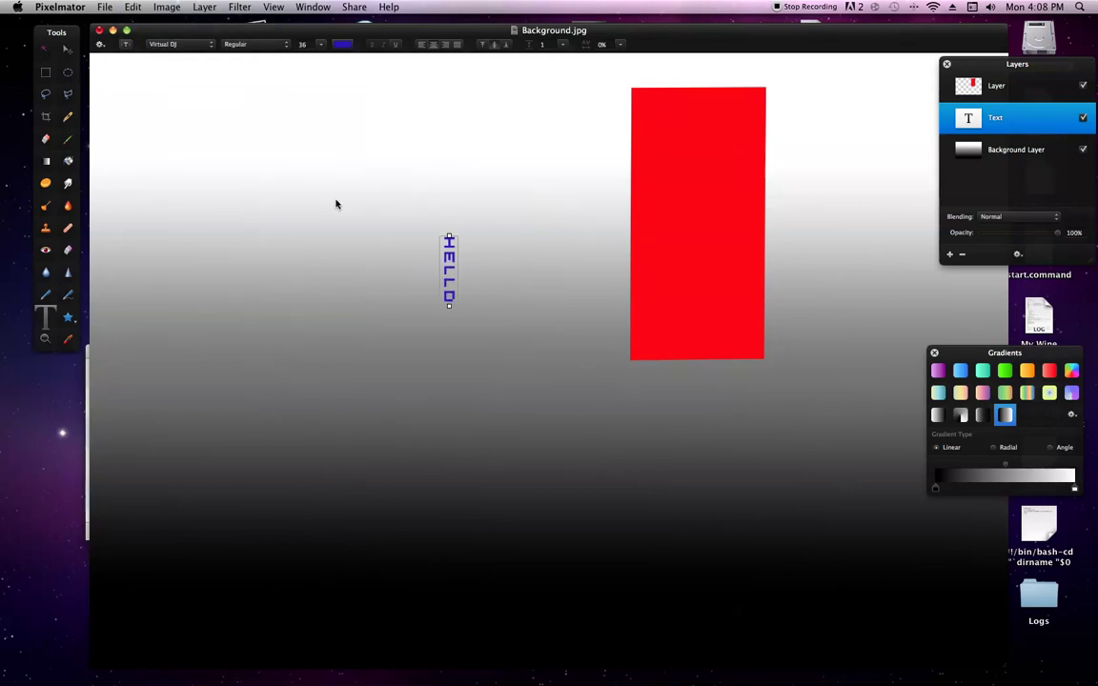
click(133, 7)
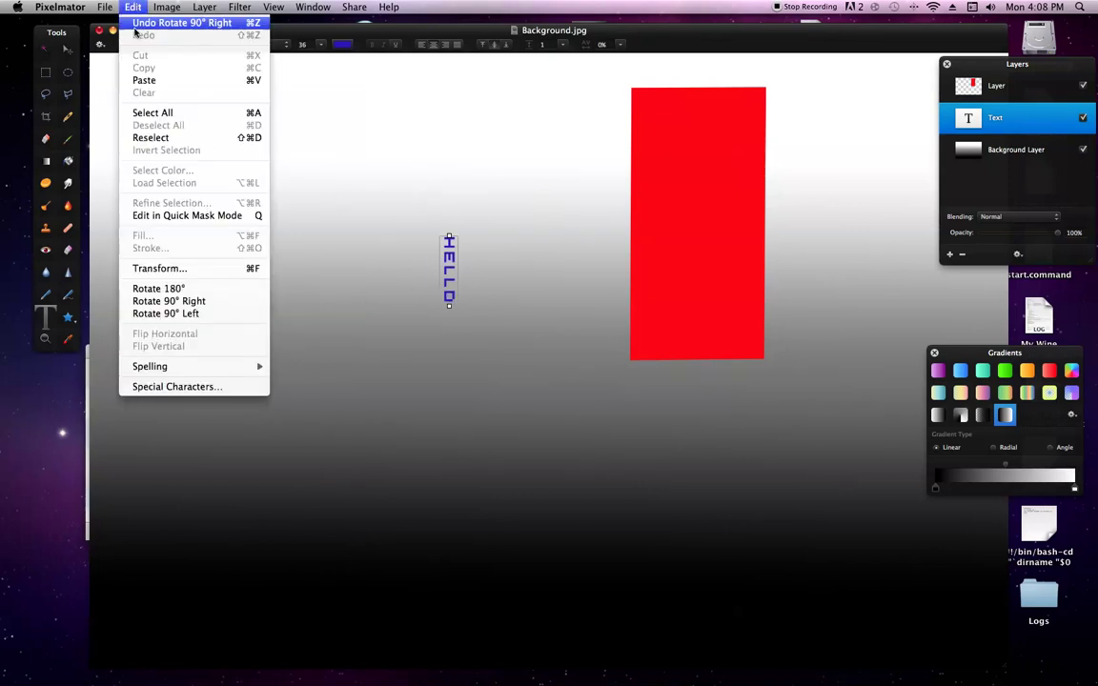
click(180, 273)
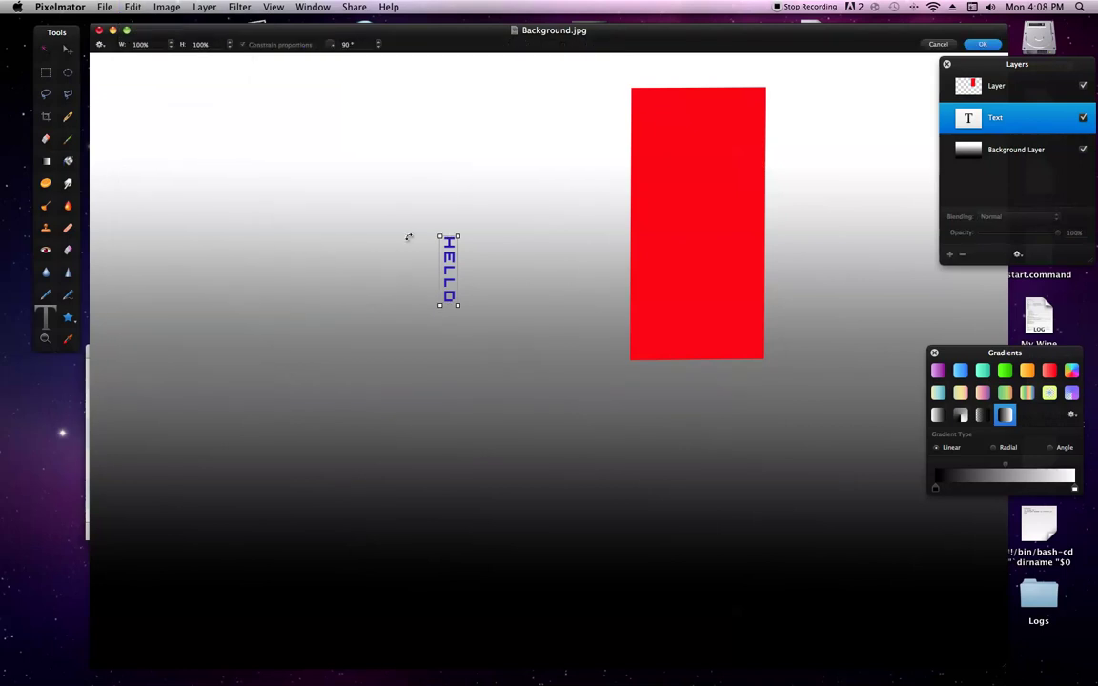
drag(471, 240, 414, 239)
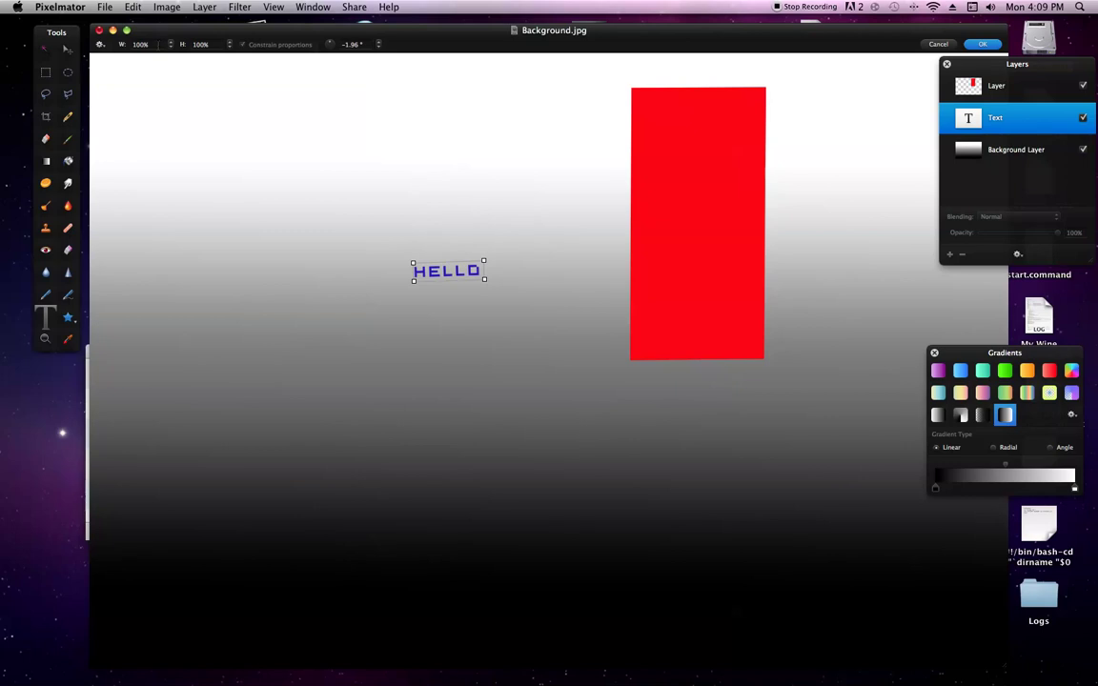
click(105, 6)
click(318, 76)
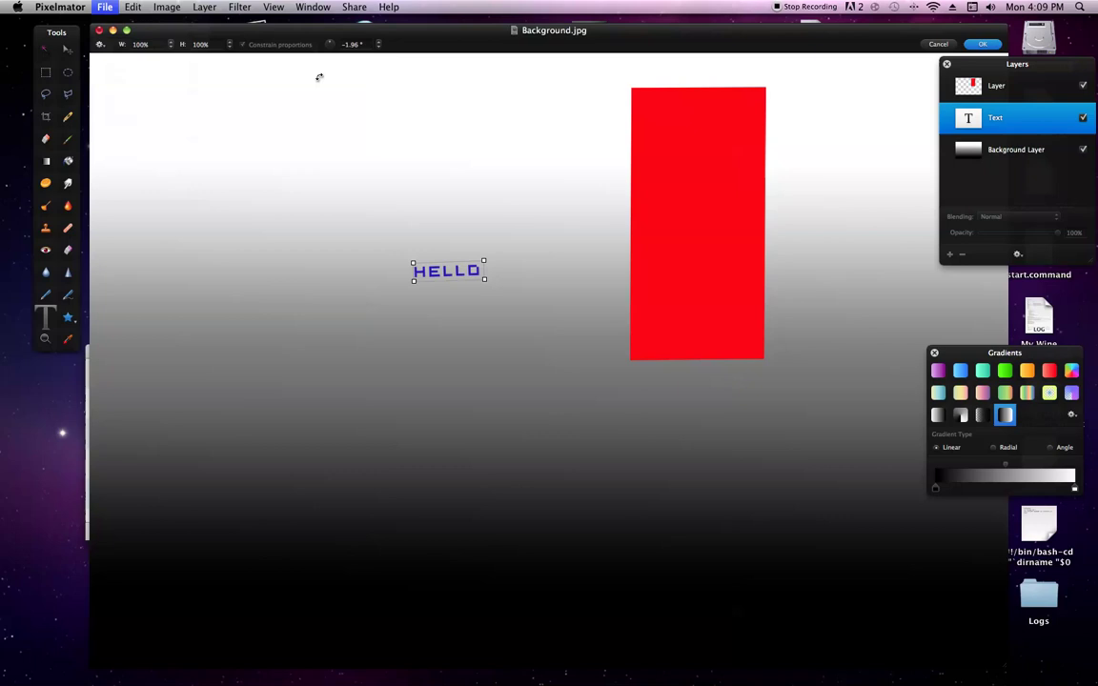
click(982, 45)
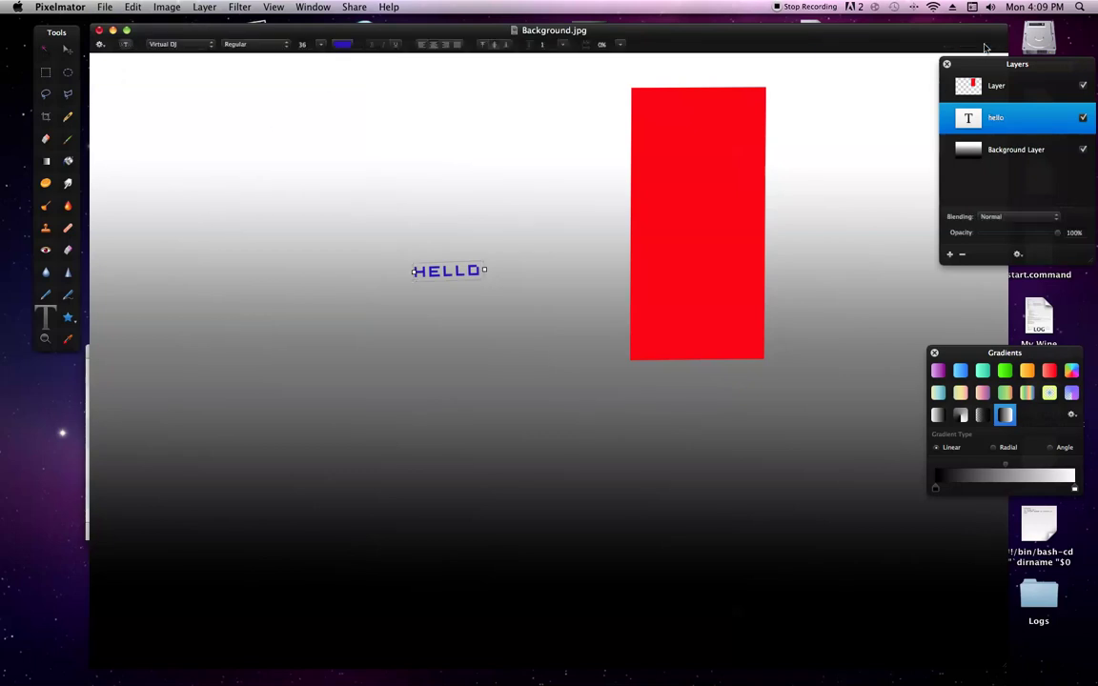
Select the background layer and start Save As, keeping the name Background.
key(v)
click(131, 86)
click(105, 7)
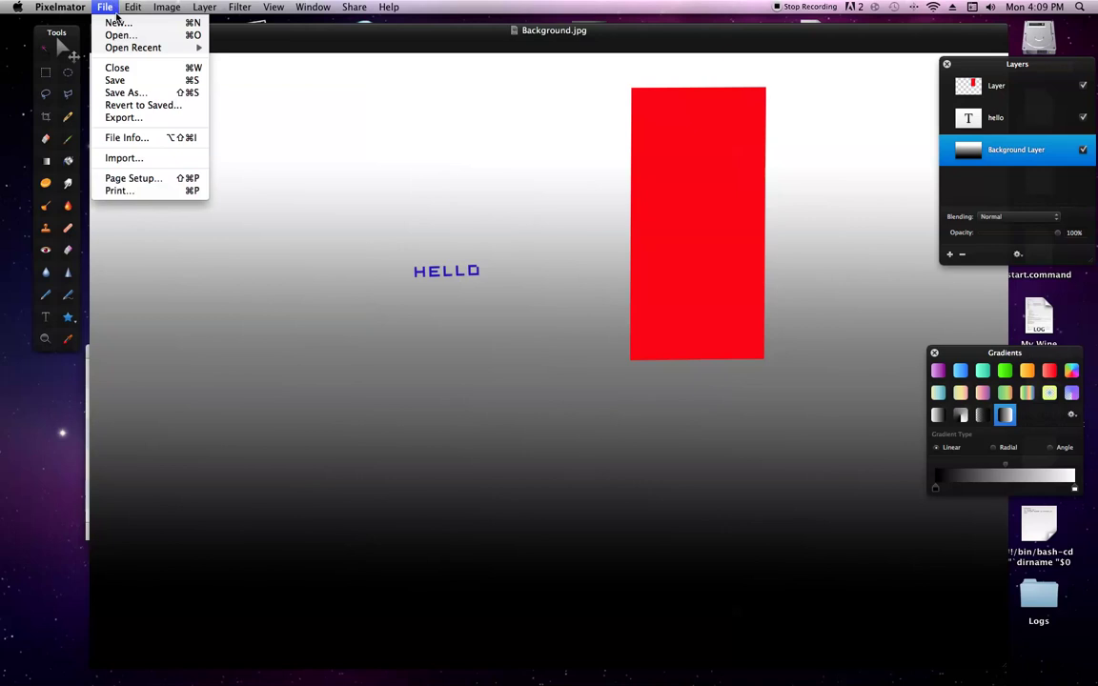
click(122, 93)
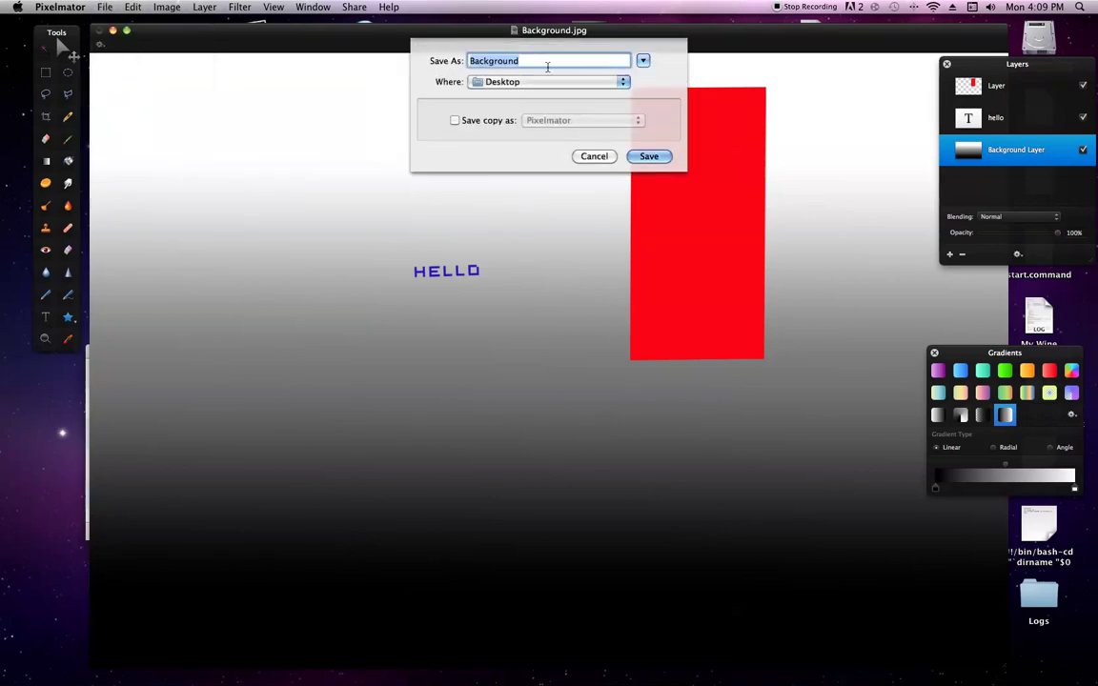
click(550, 63)
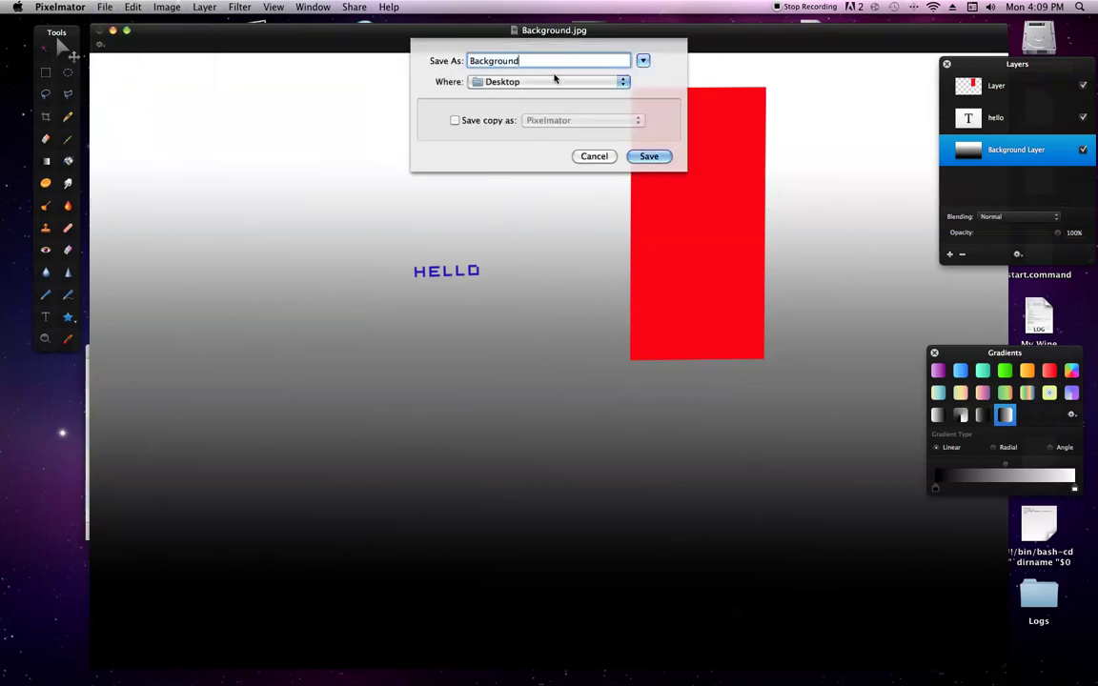
Add a Best-quality JPEG copy on the Desktop, replacing the existing Background.jpg.
click(454, 121)
click(566, 120)
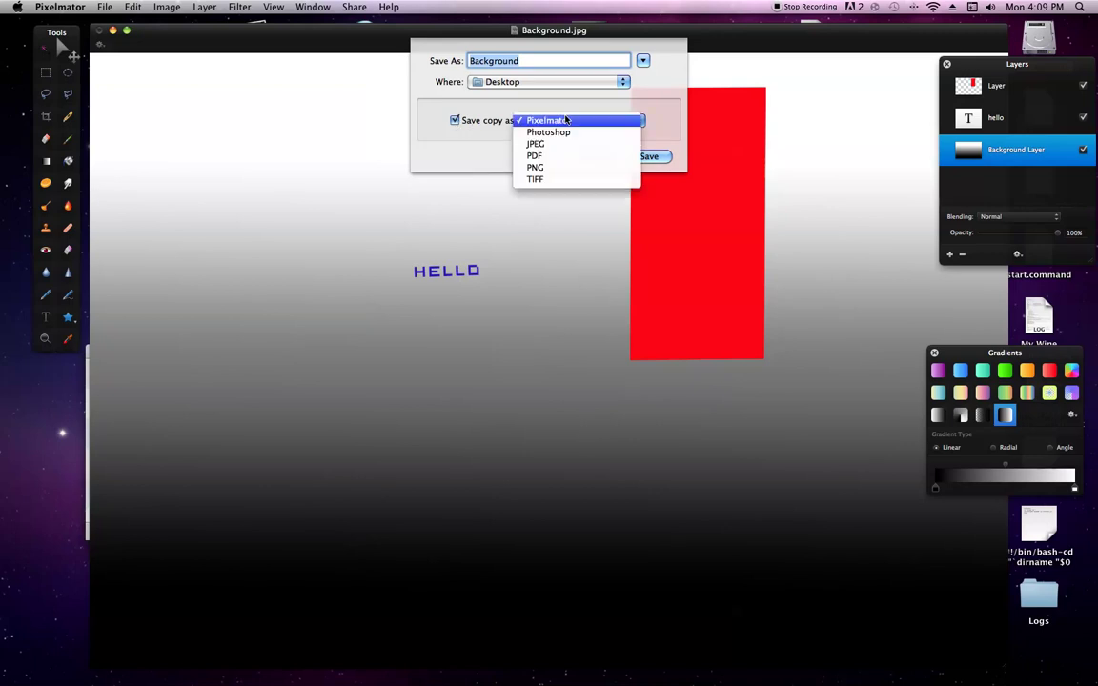
click(564, 145)
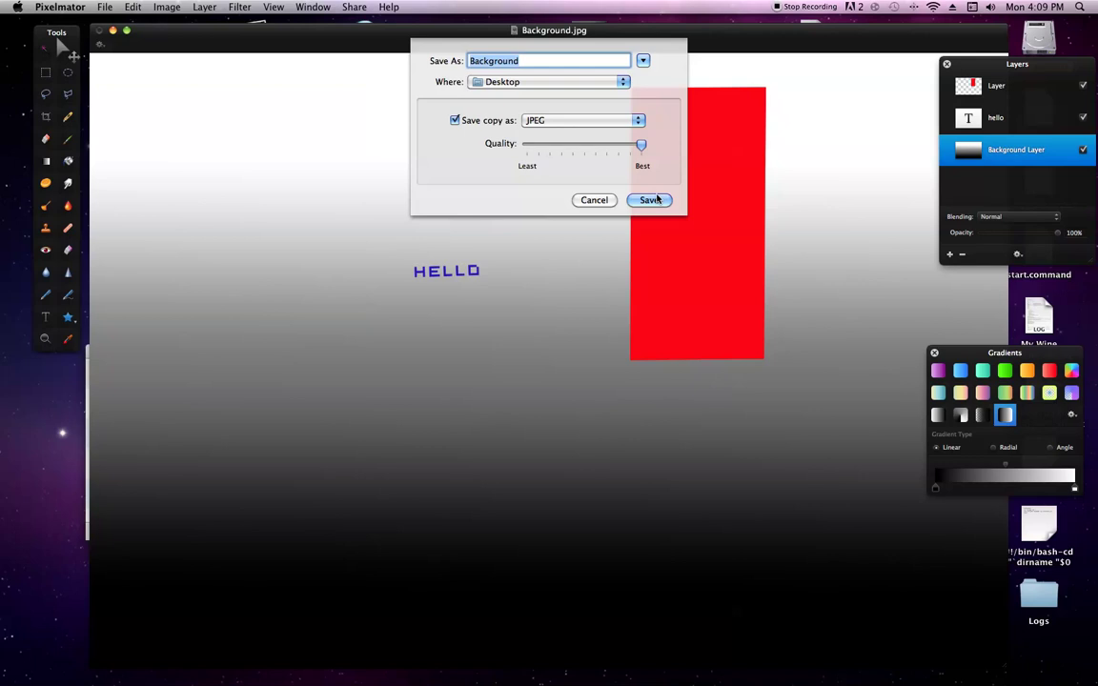
click(651, 201)
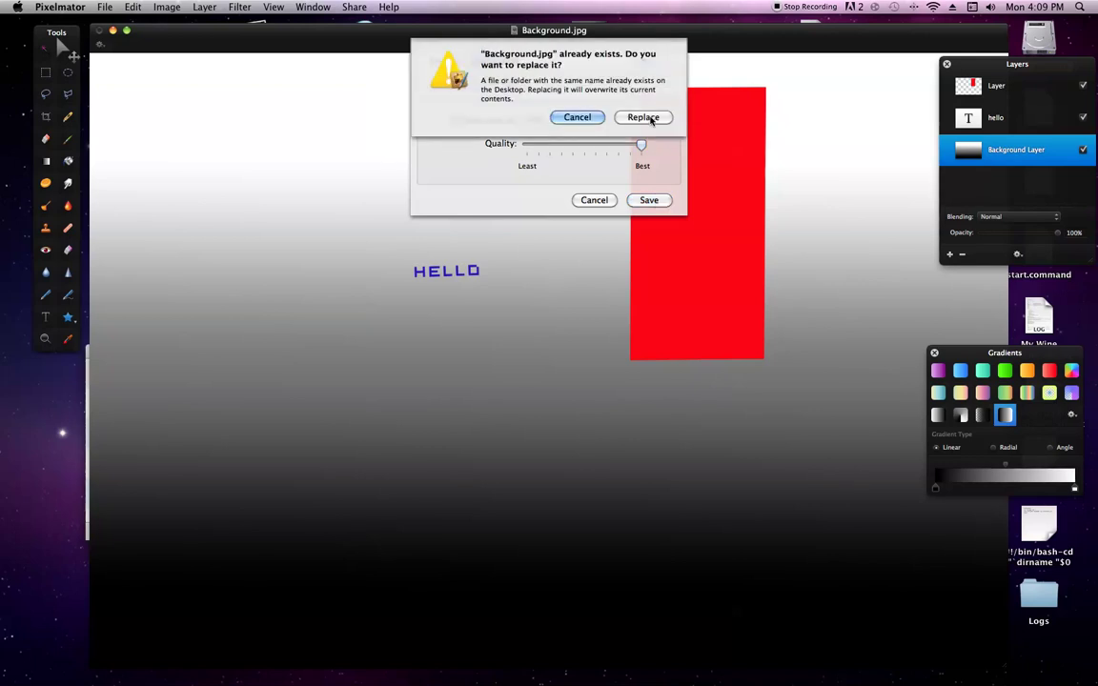
click(632, 117)
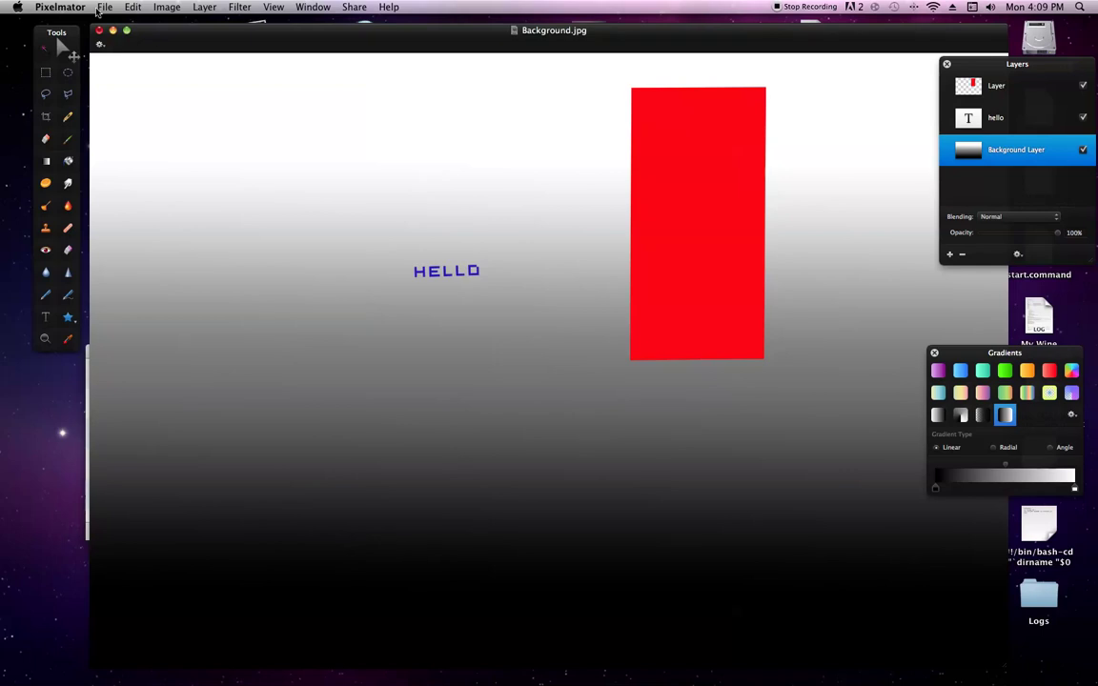
Quit Pixelmator, choosing Save but declining to overwrite the externally changed file.
click(59, 6)
click(92, 117)
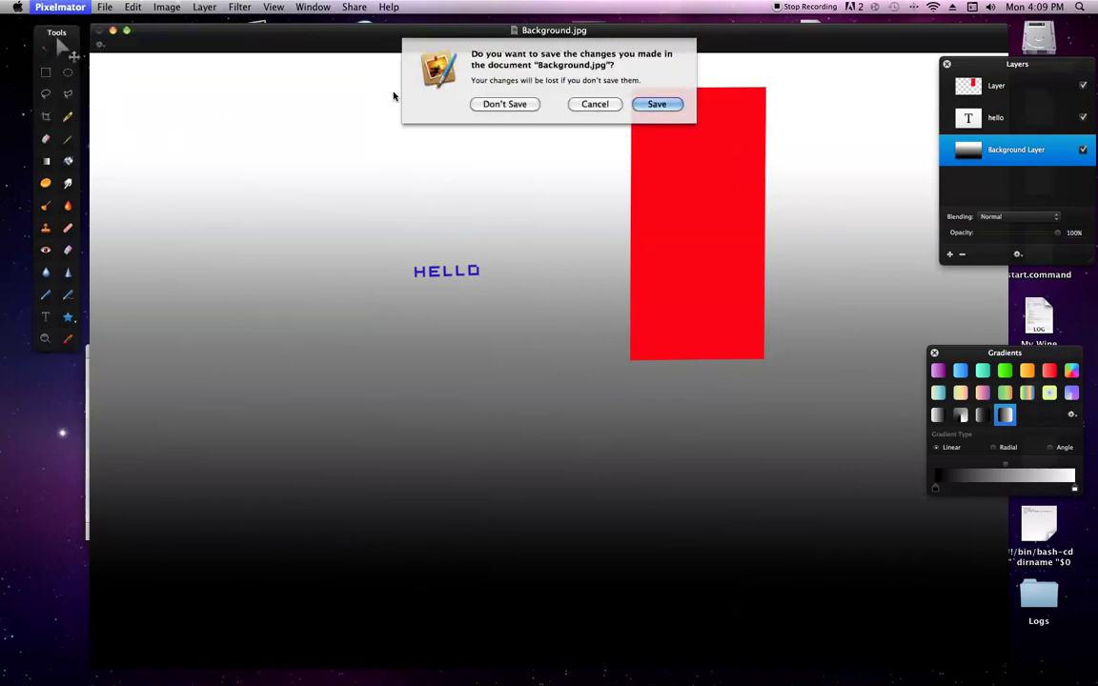
click(656, 104)
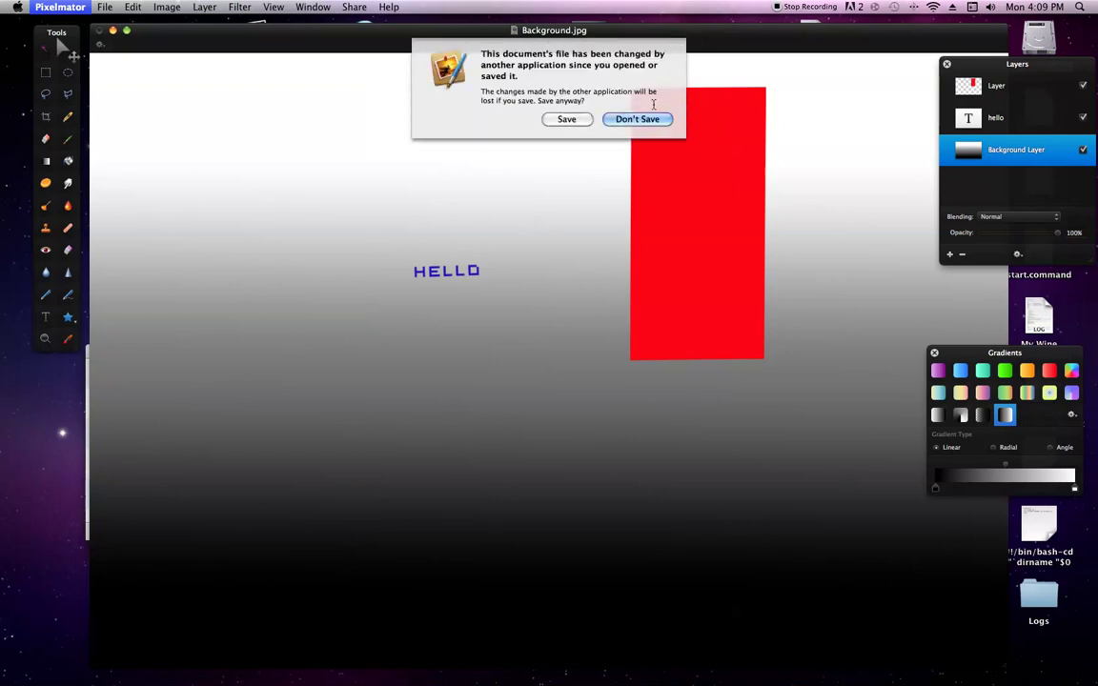
click(625, 118)
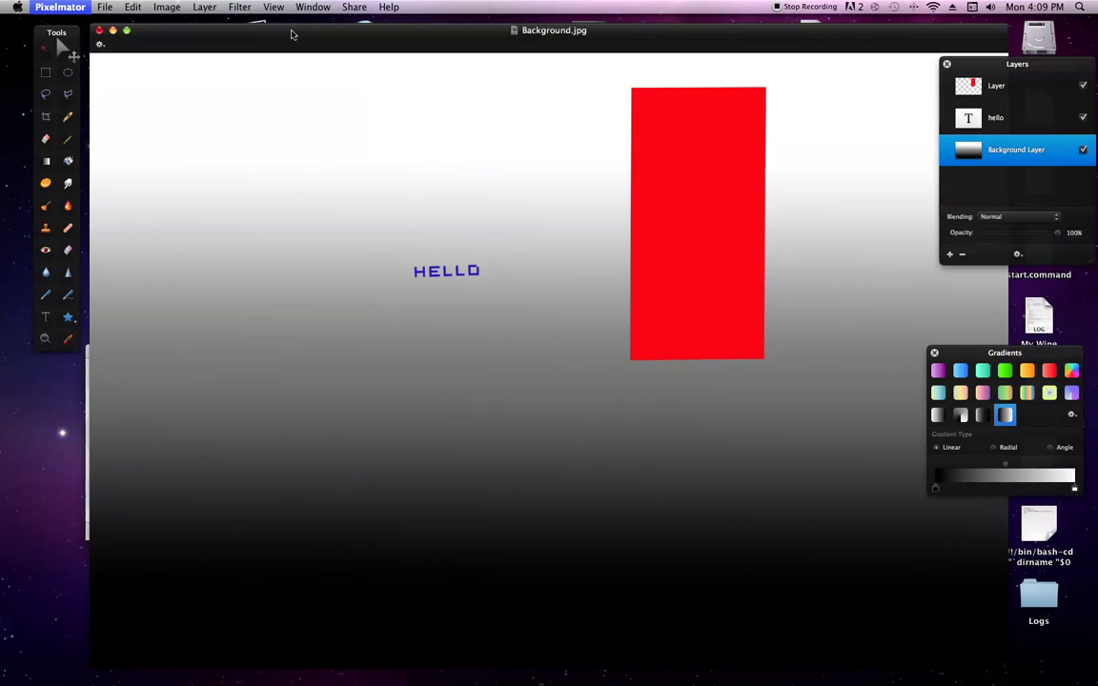
Force Quit Pixelmator from its Dock icon.
mouse_move(289, 31)
mouse_down()
mouse_move(289, 63)
mouse_move(300, 49)
mouse_up()
click(77, 7)
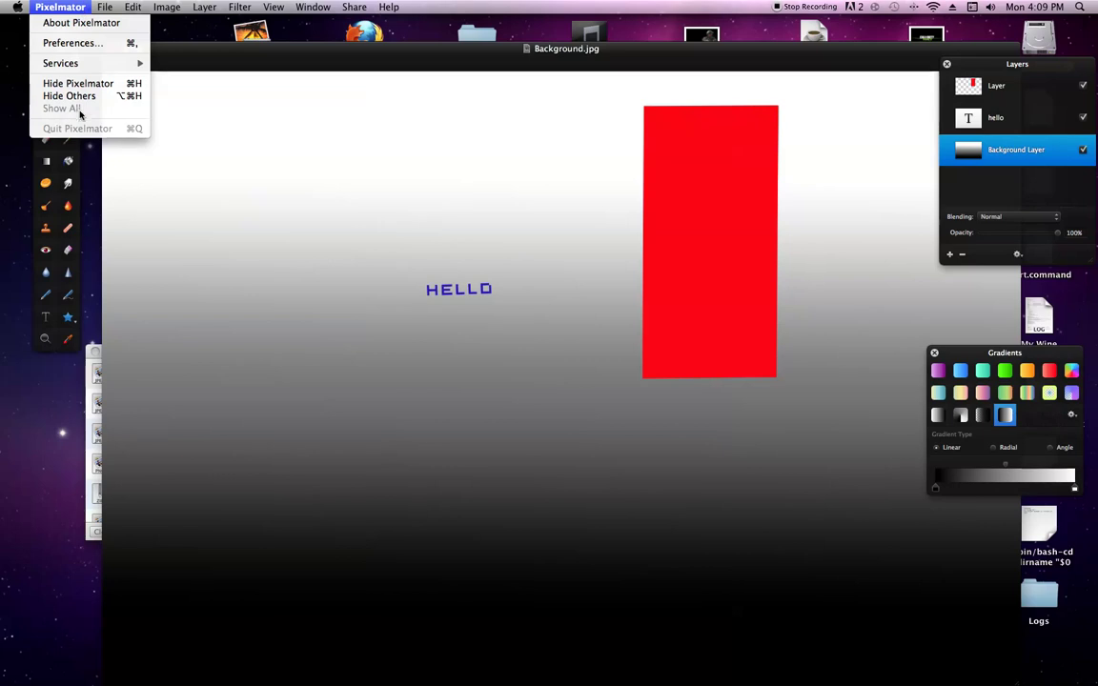
click(279, 51)
mouse_move(522, 667)
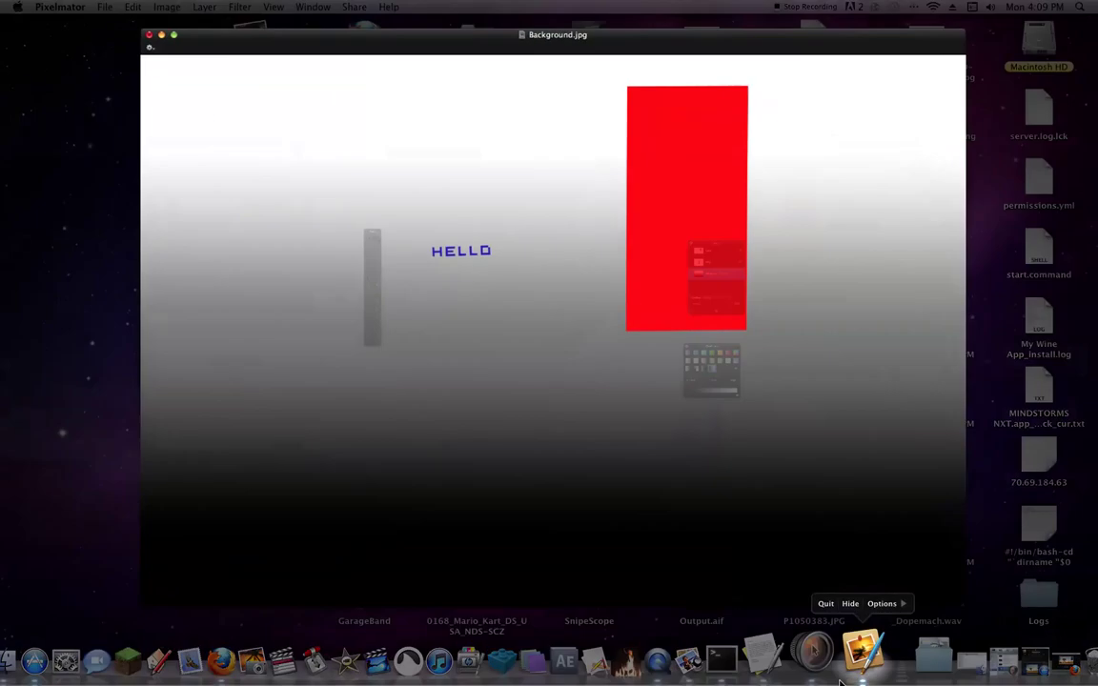
right_click(842, 679)
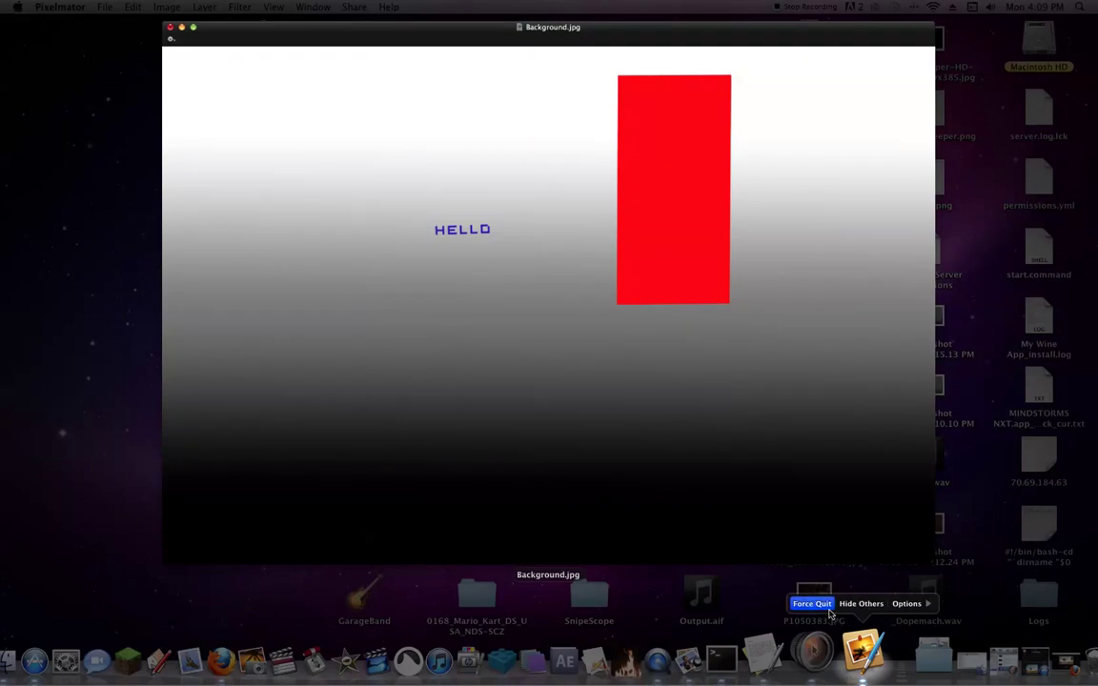
alt+click(814, 604)
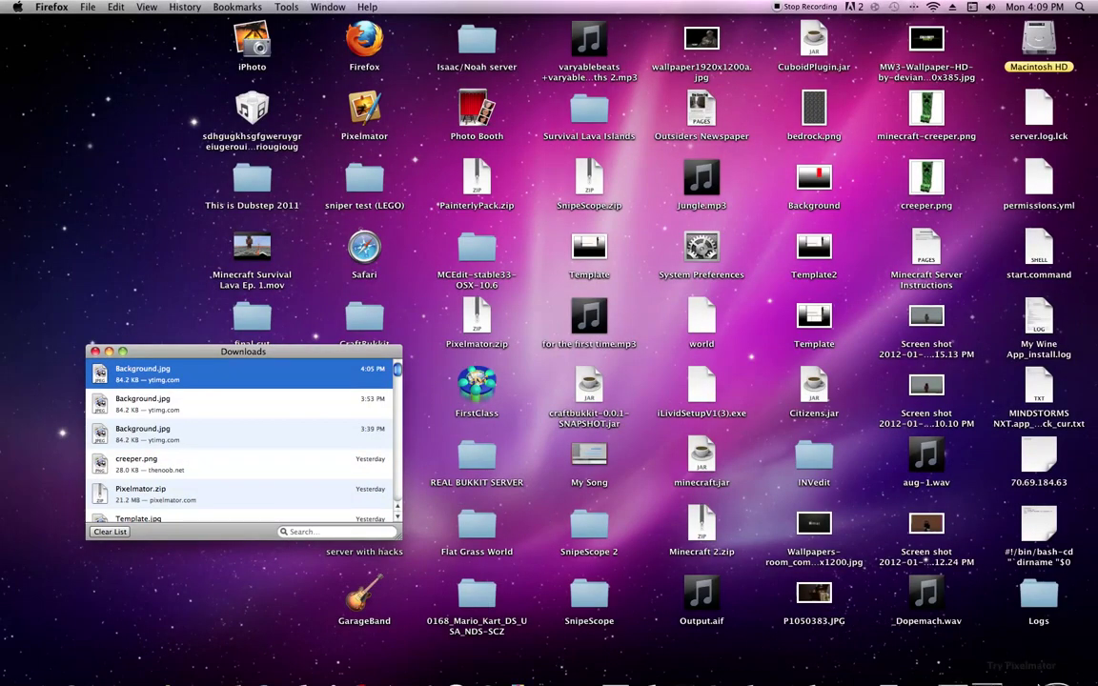
Restore Firefox and reach the YouTube homepage through a Google search for 'you'.
click(1015, 669)
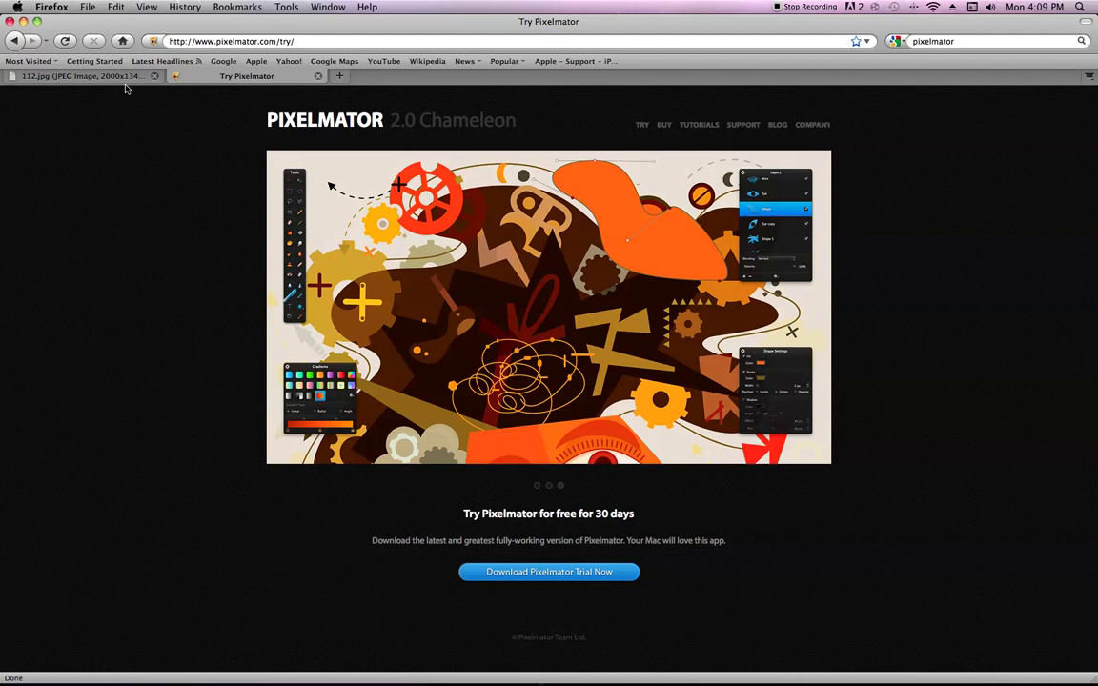
click(115, 76)
click(953, 42)
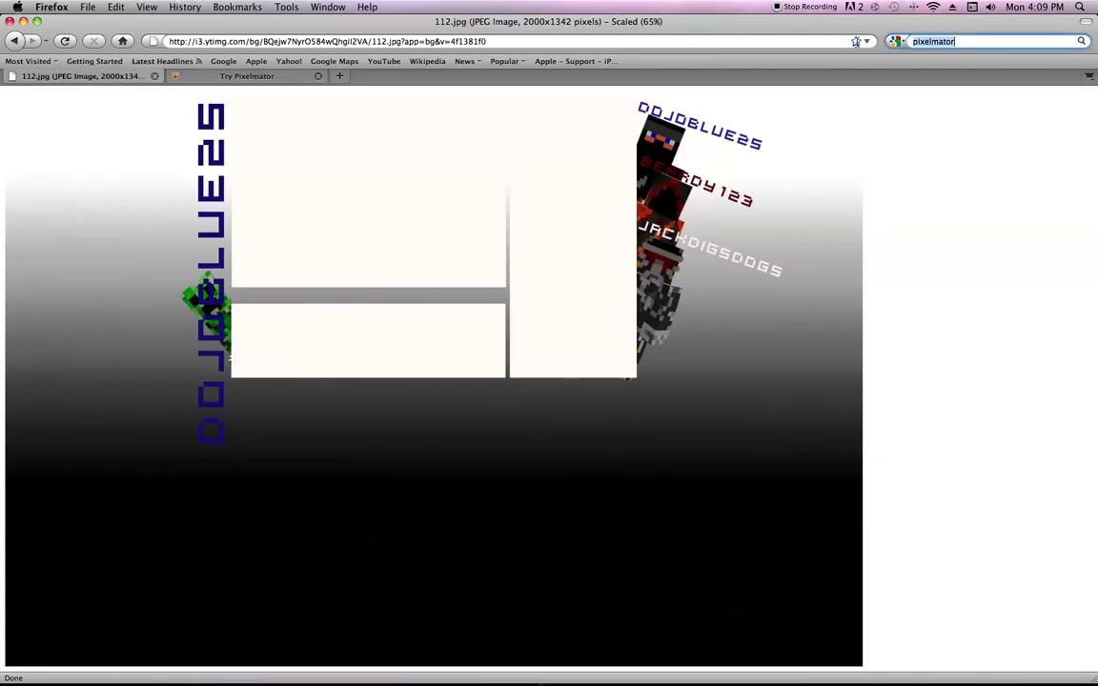
text(you)
key(Return)
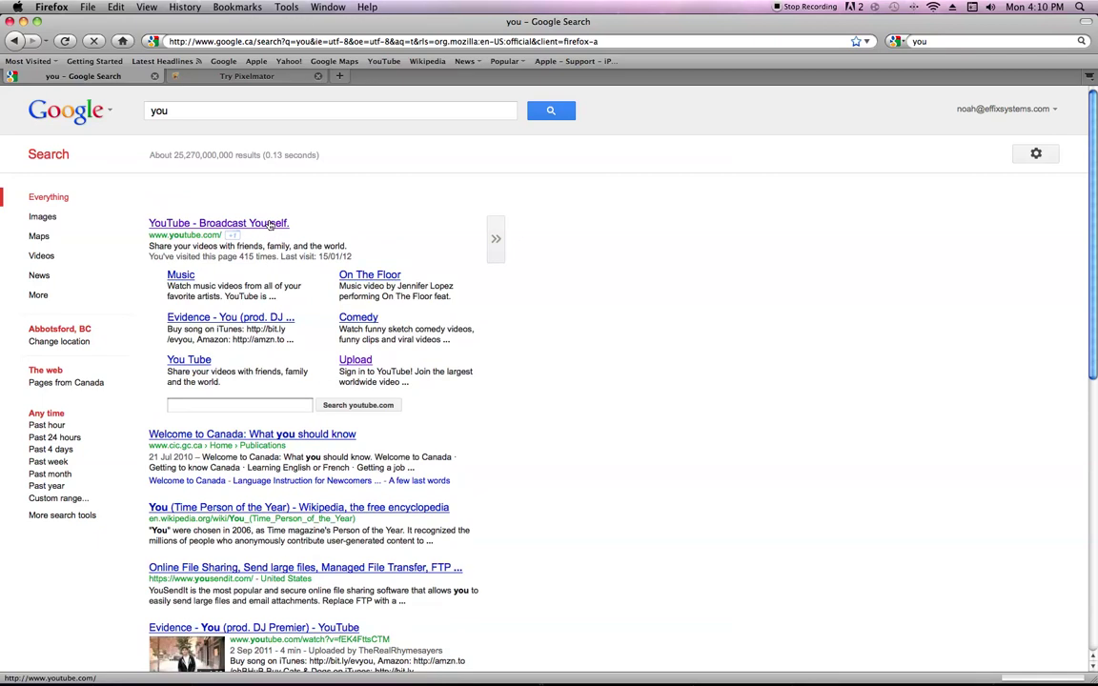
click(271, 224)
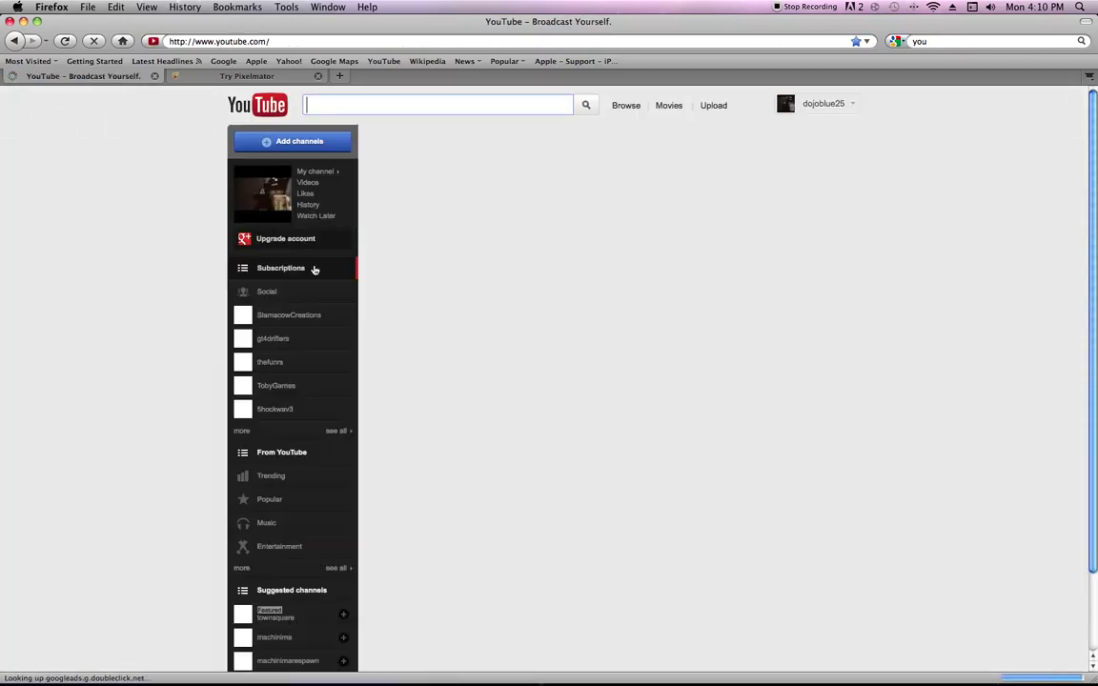
Go to your own YouTube channel page and pause its playing video.
click(821, 103)
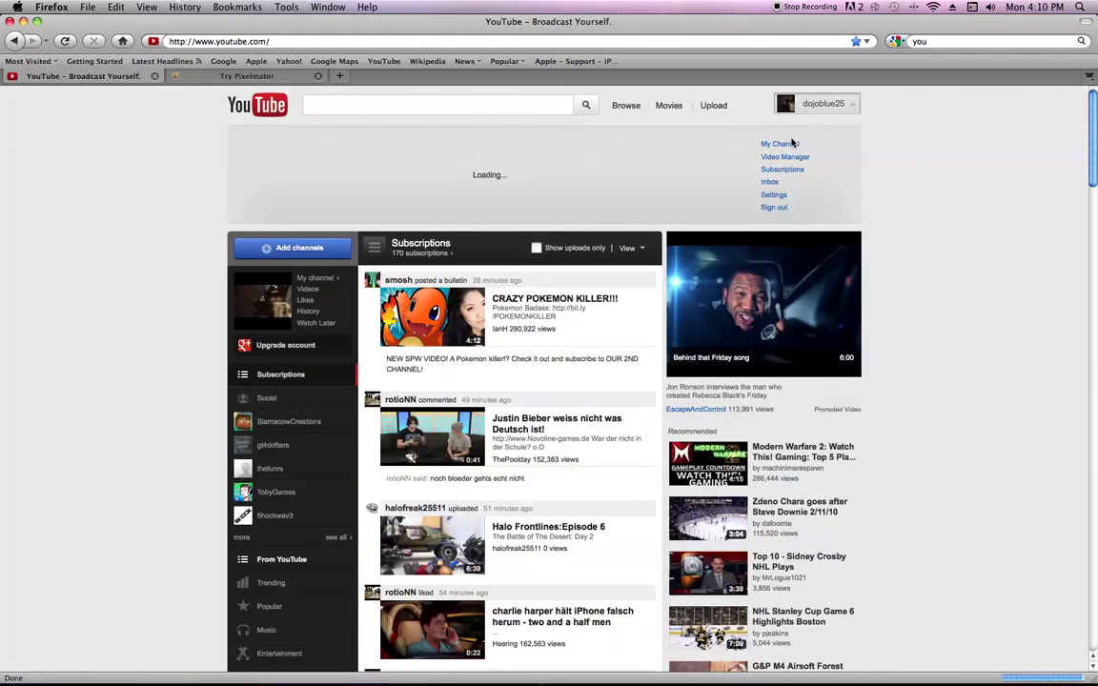
click(781, 145)
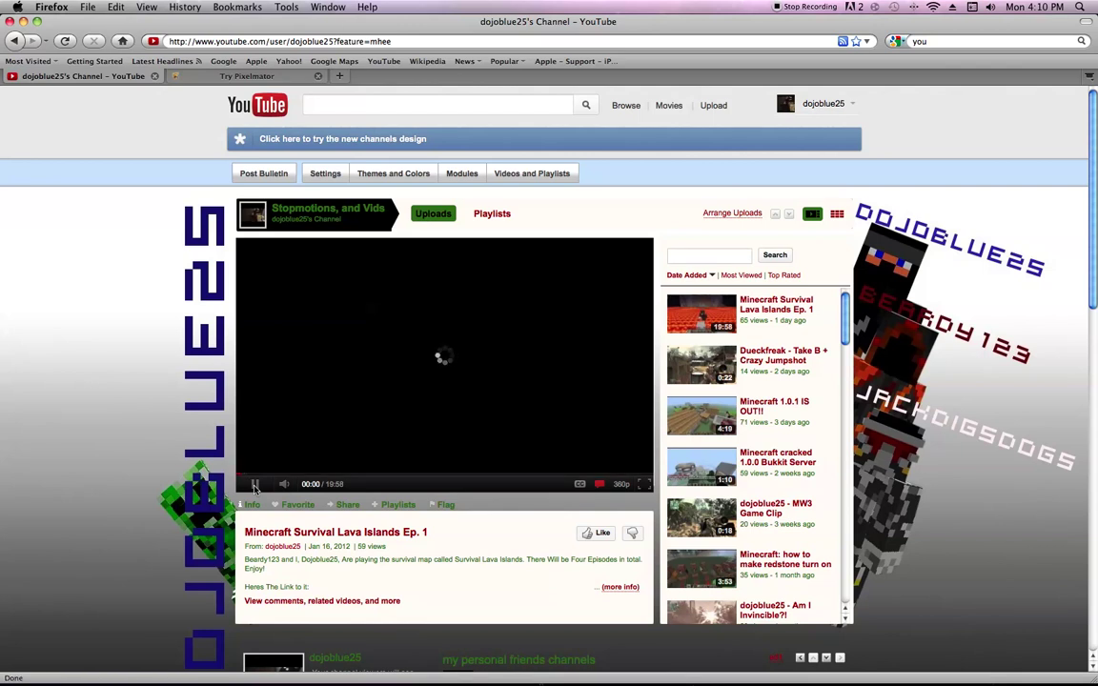
click(255, 485)
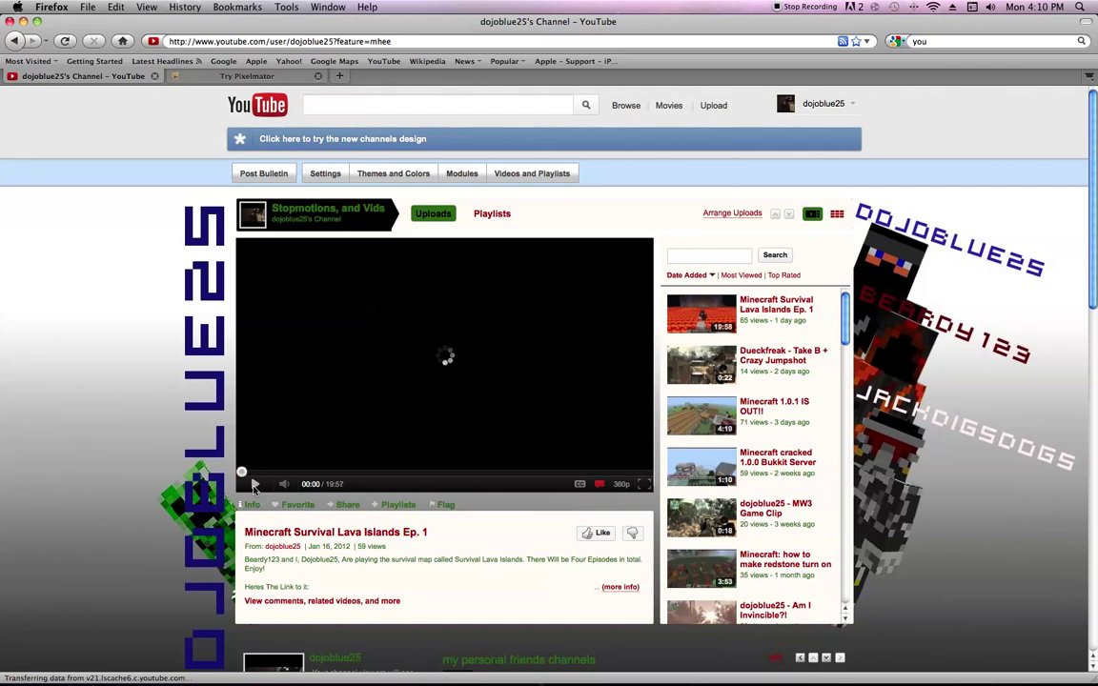
Create a new advanced theme in Themes and Colors and rename it Minecraft.
click(388, 177)
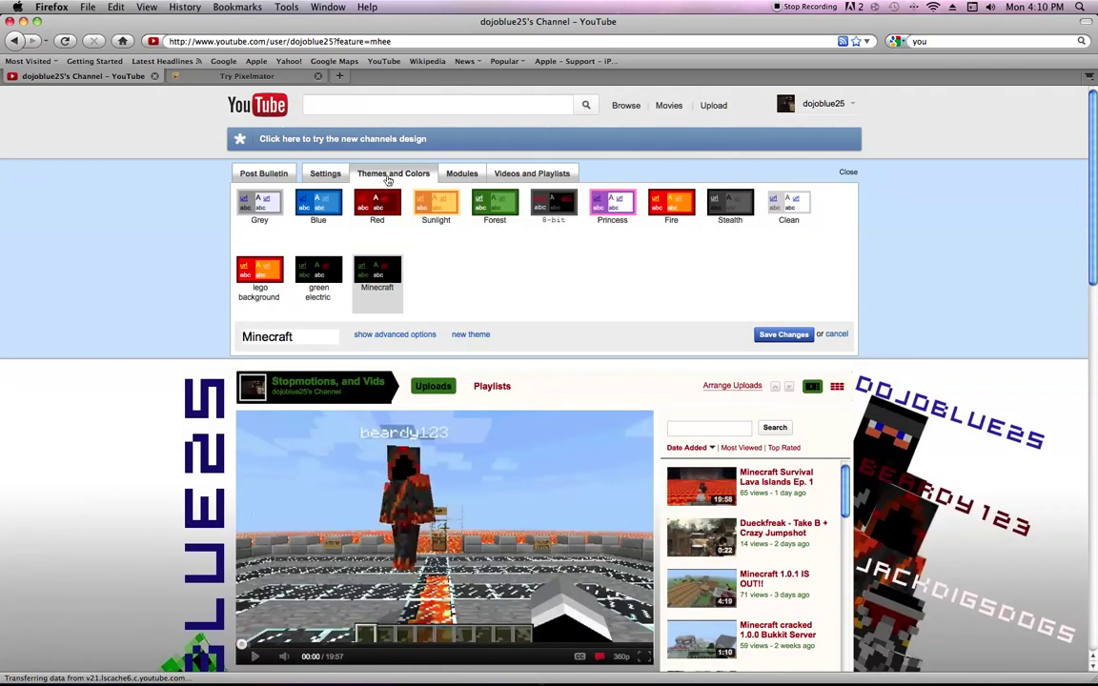
click(482, 336)
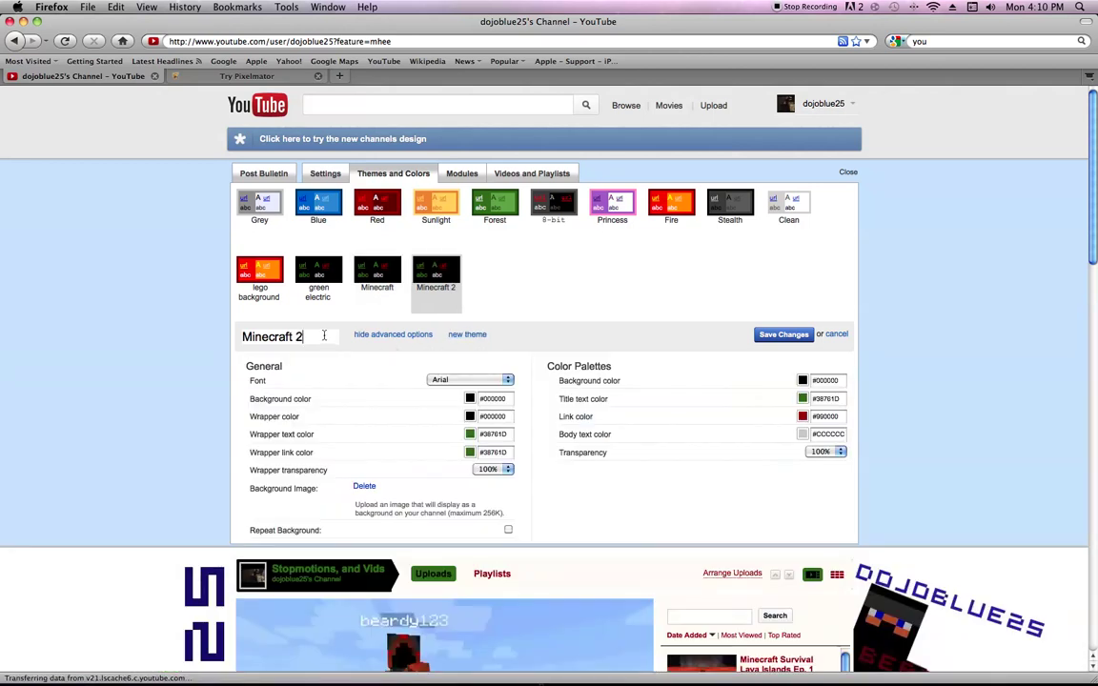
mouse_move(324, 336)
mouse_down()
mouse_move(241, 337)
mouse_move(303, 337)
mouse_up()
key(BackSpace)
key(BackSpace)
Delete the old background image and upload the Desktop file 'Background' instead.
click(365, 486)
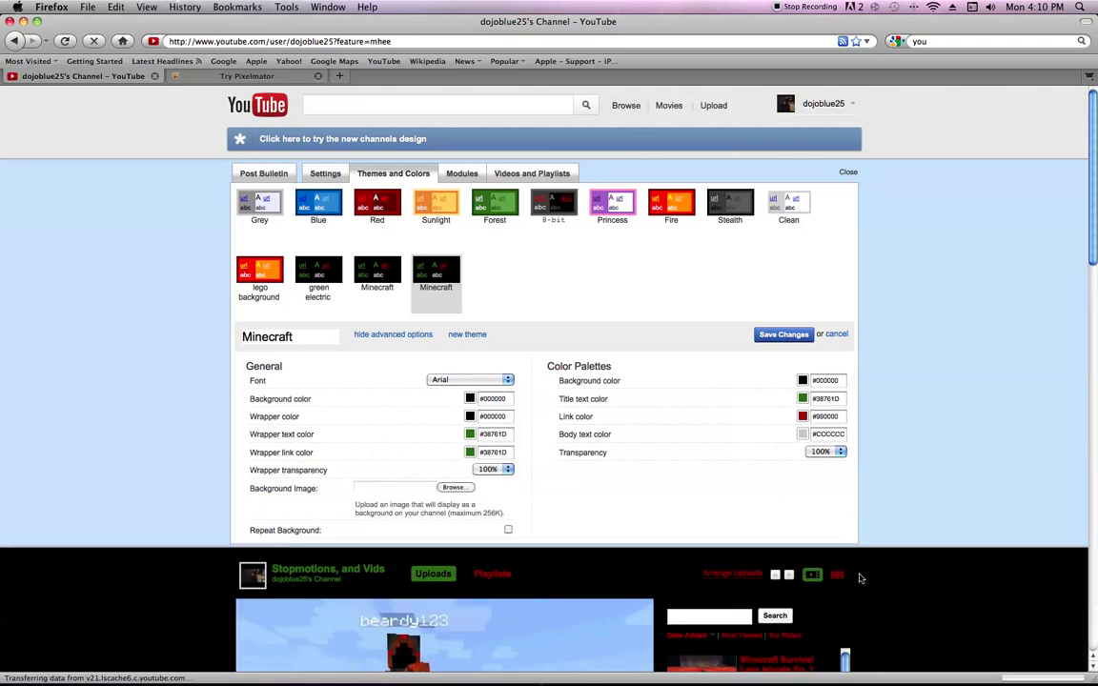
click(457, 487)
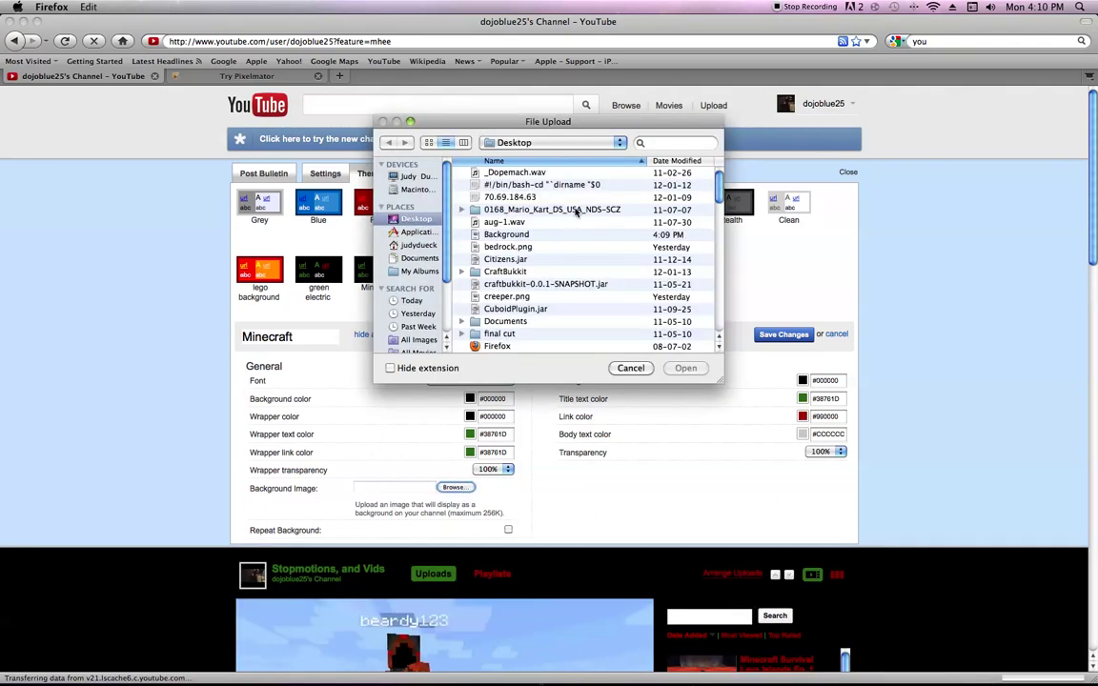
click(534, 235)
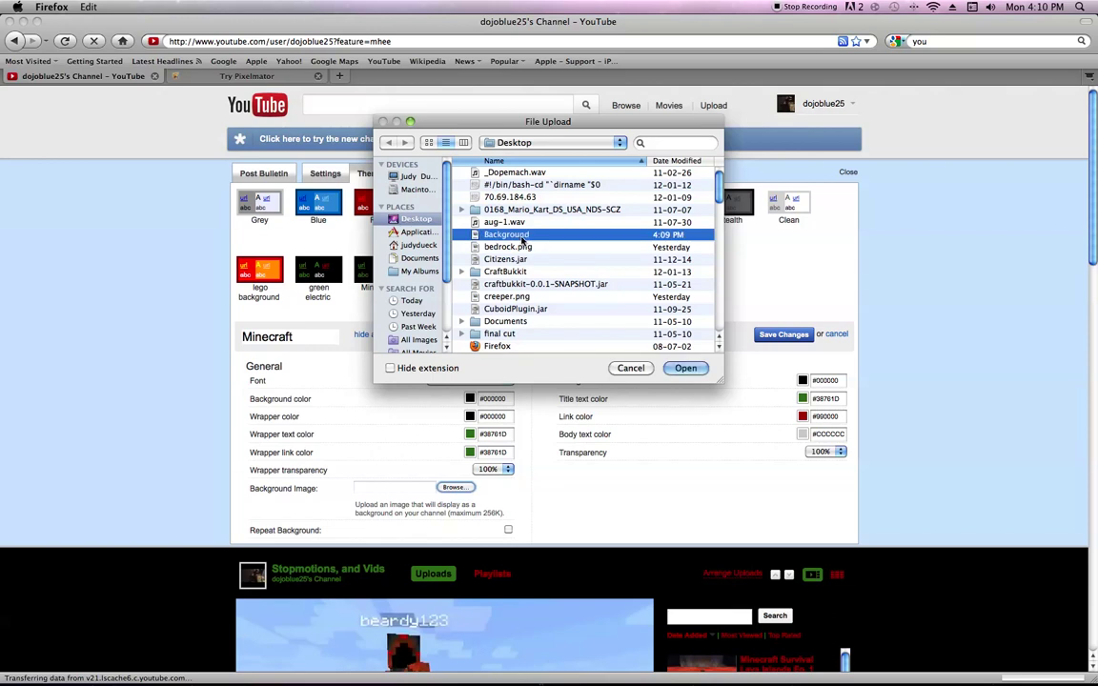
click(685, 369)
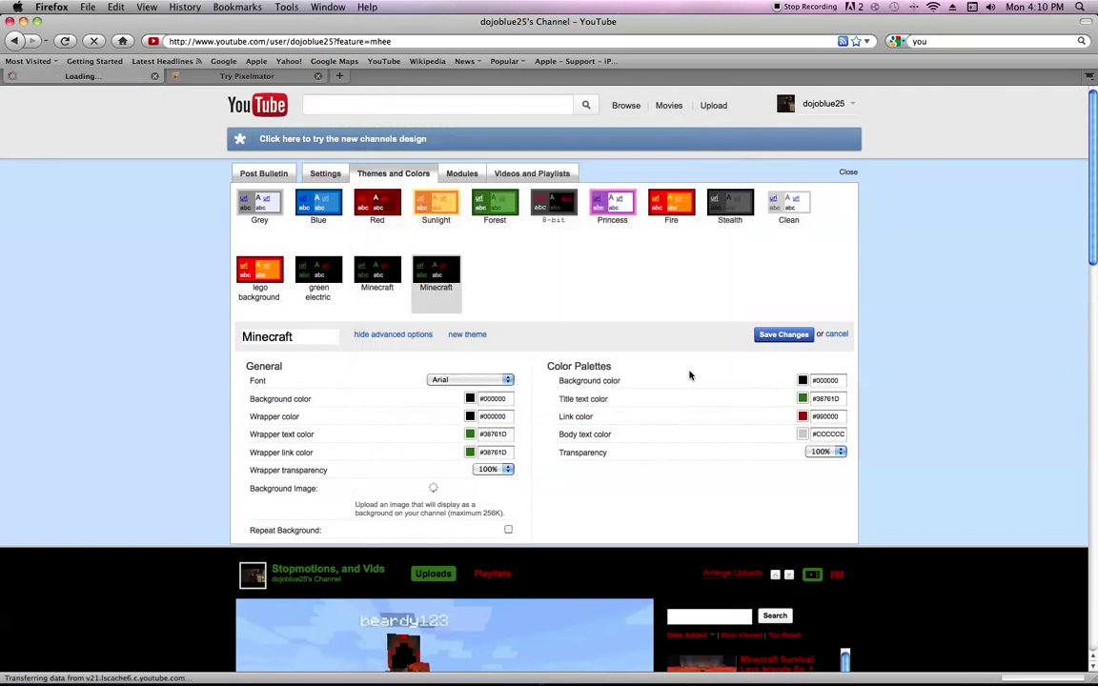
scroll(681, 376, down, 5)
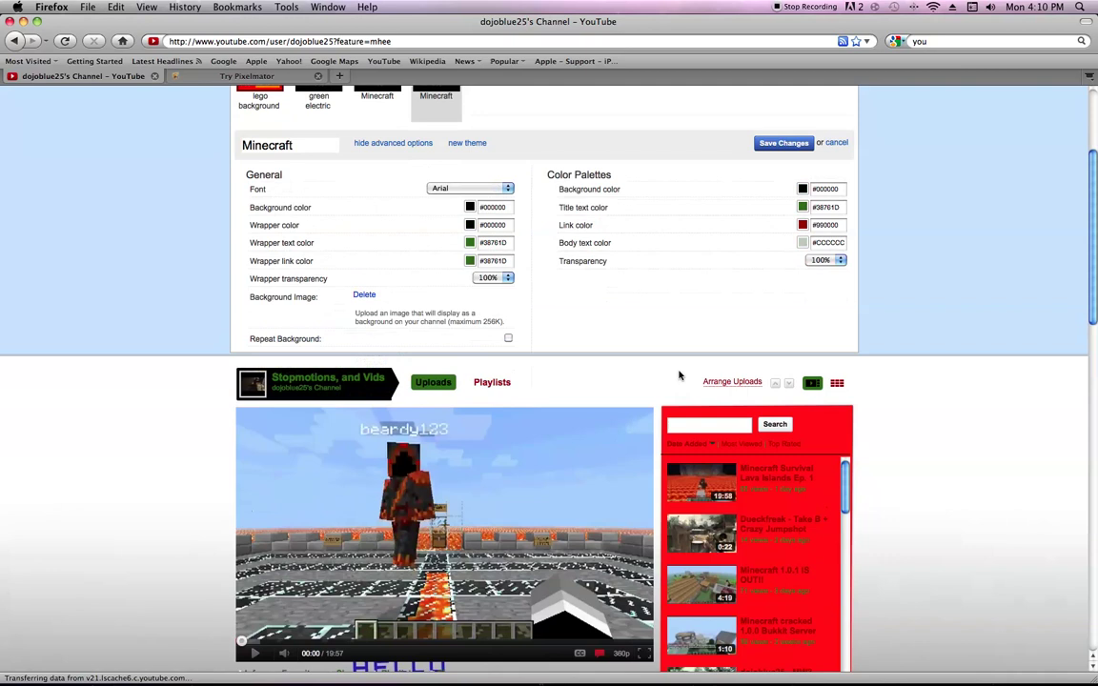
scroll(680, 376, down, 10)
scroll(678, 374, up, 2)
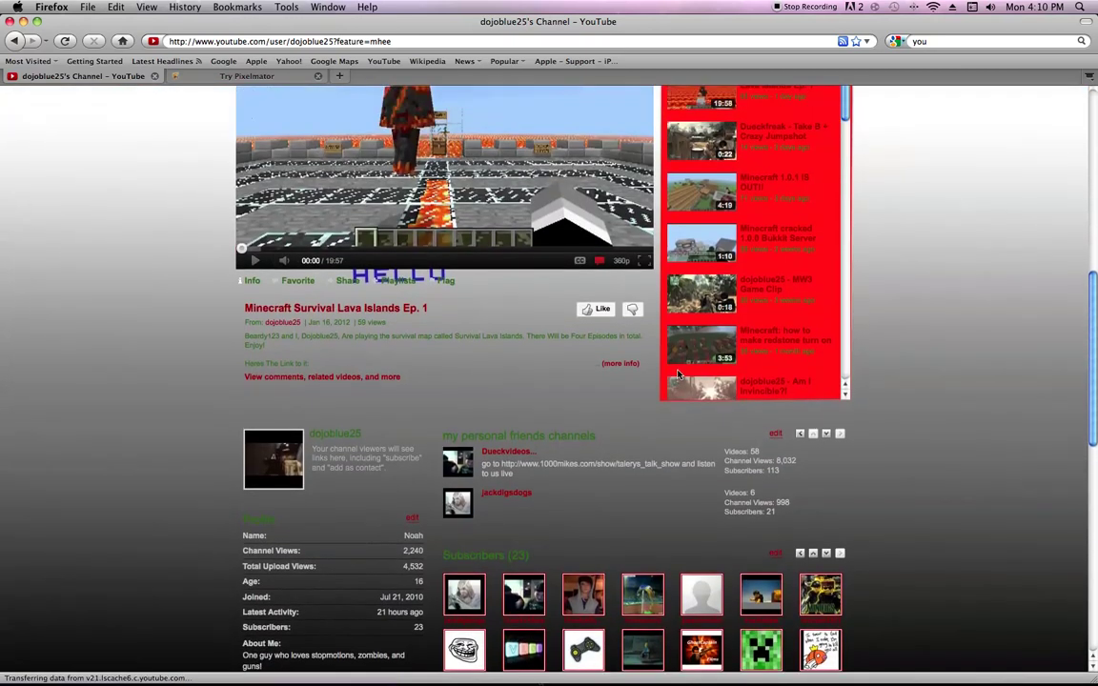
scroll(678, 374, up, 5)
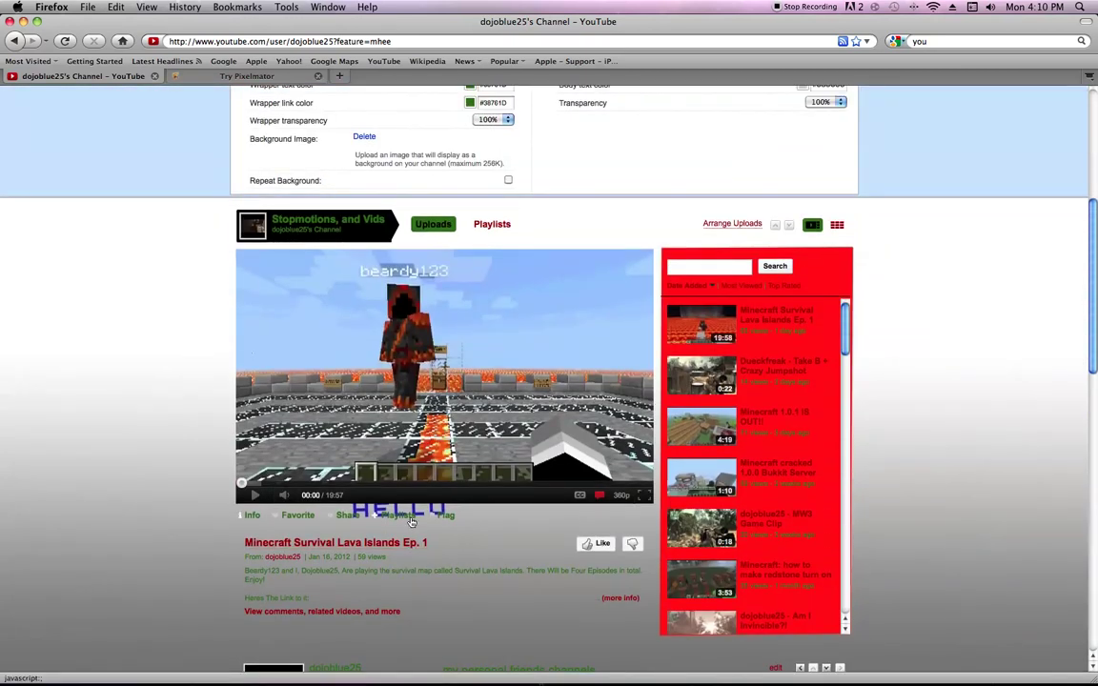
scroll(411, 520, down, 10)
scroll(411, 518, up, 12)
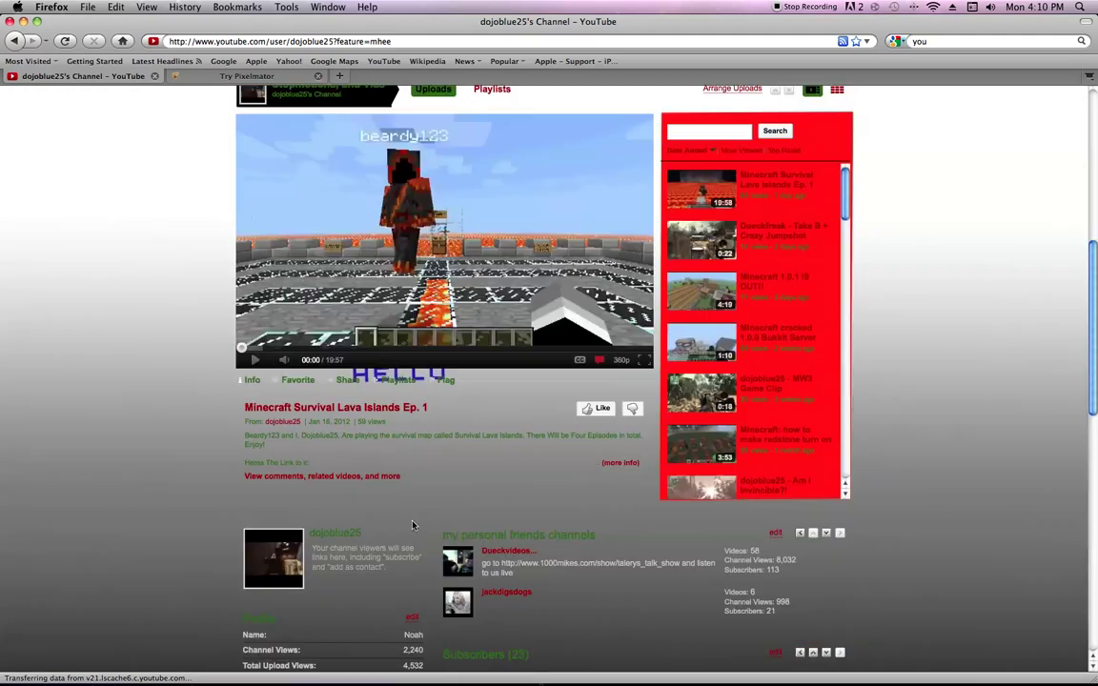